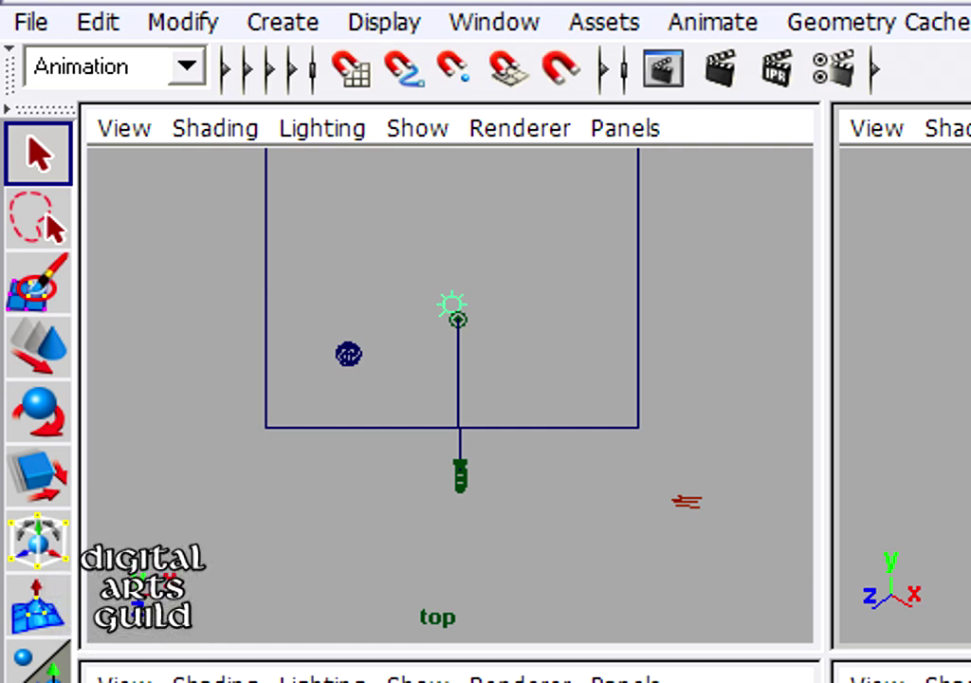
Switch Maya from the Animation to the Rendering menu set and open the Render menu.
left_click(187, 68)
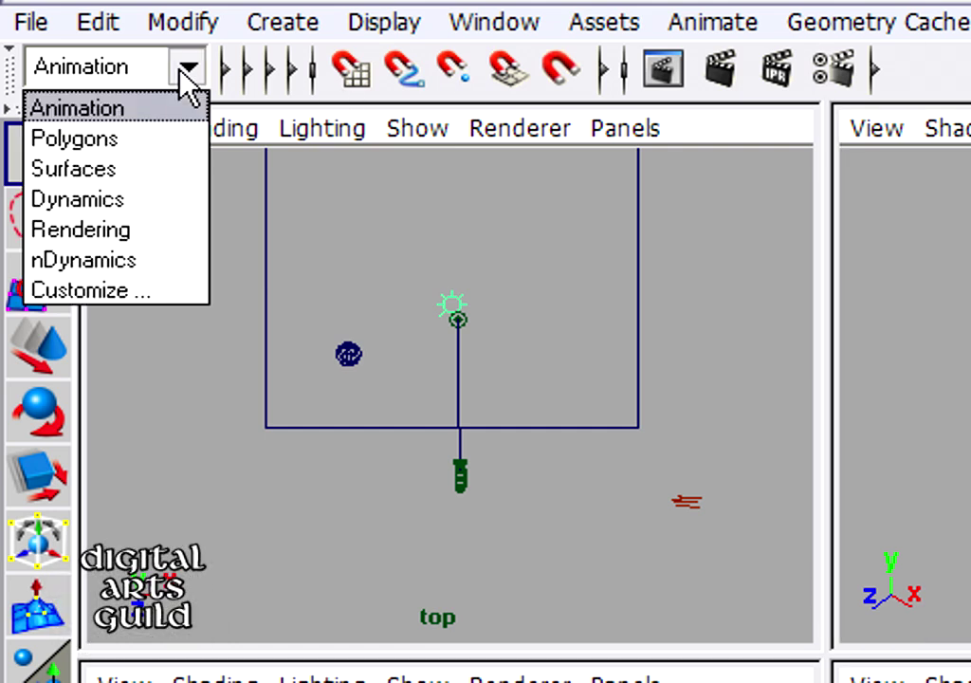
left_click(151, 233)
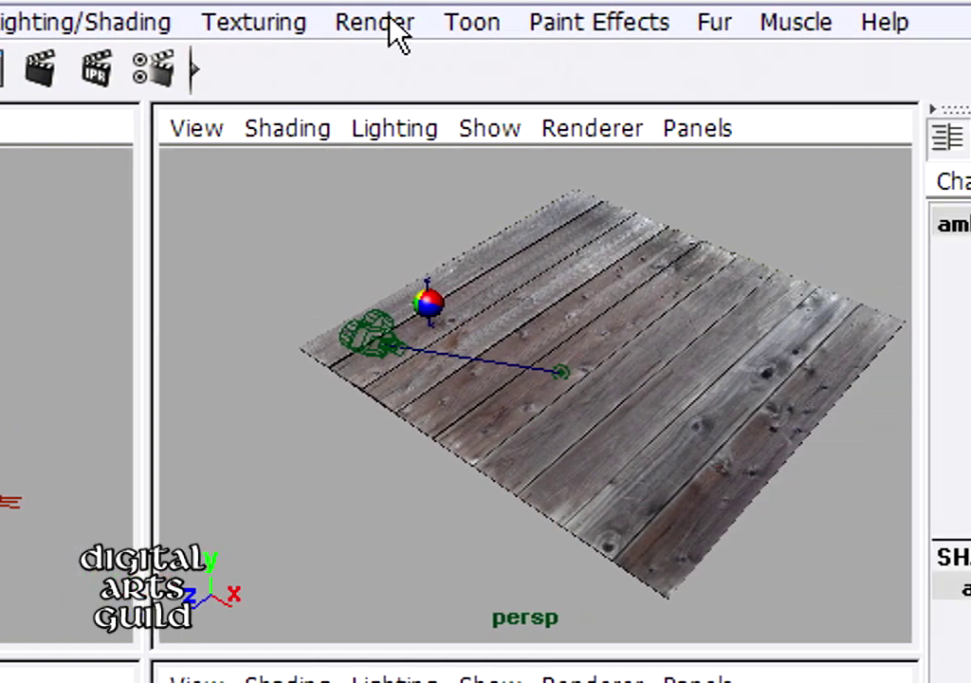
left_click(390, 33)
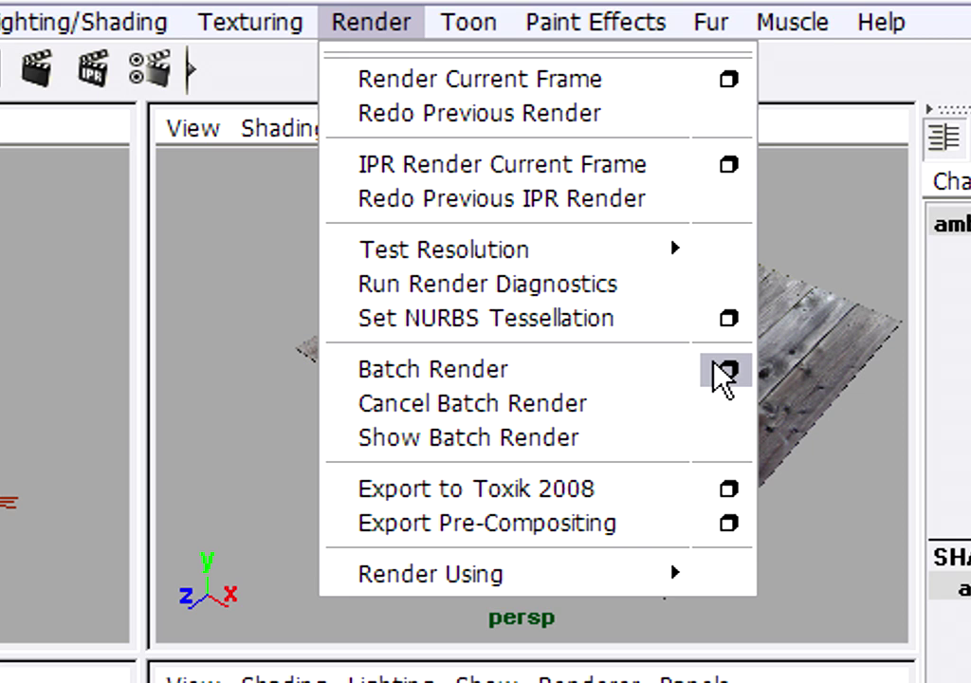
Batch render the plank-floor bouncing ball scene using all available processors.
left_click(714, 378)
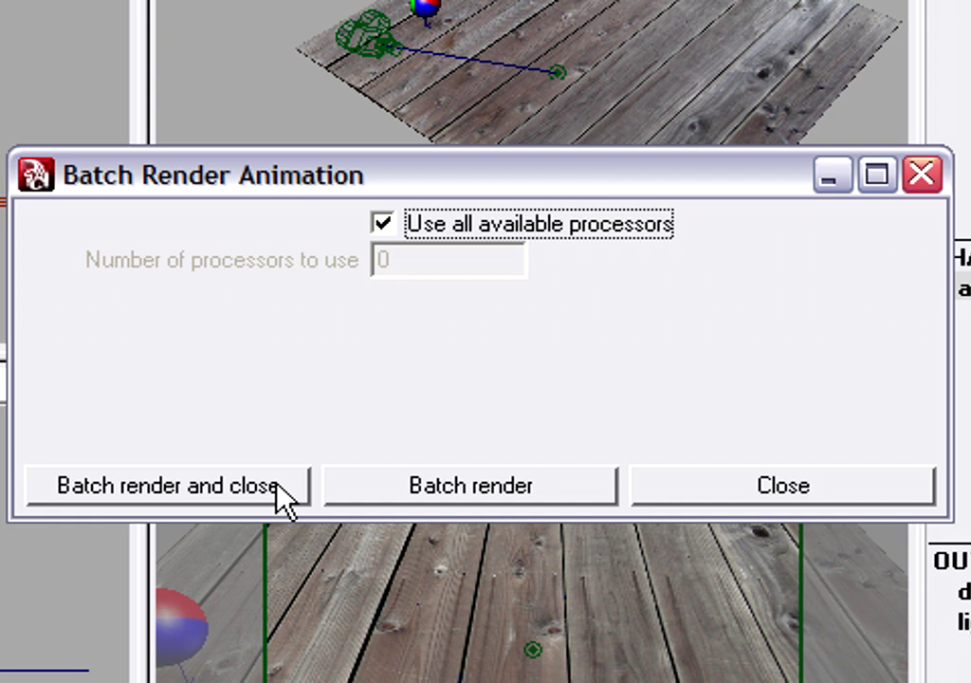
left_click(282, 485)
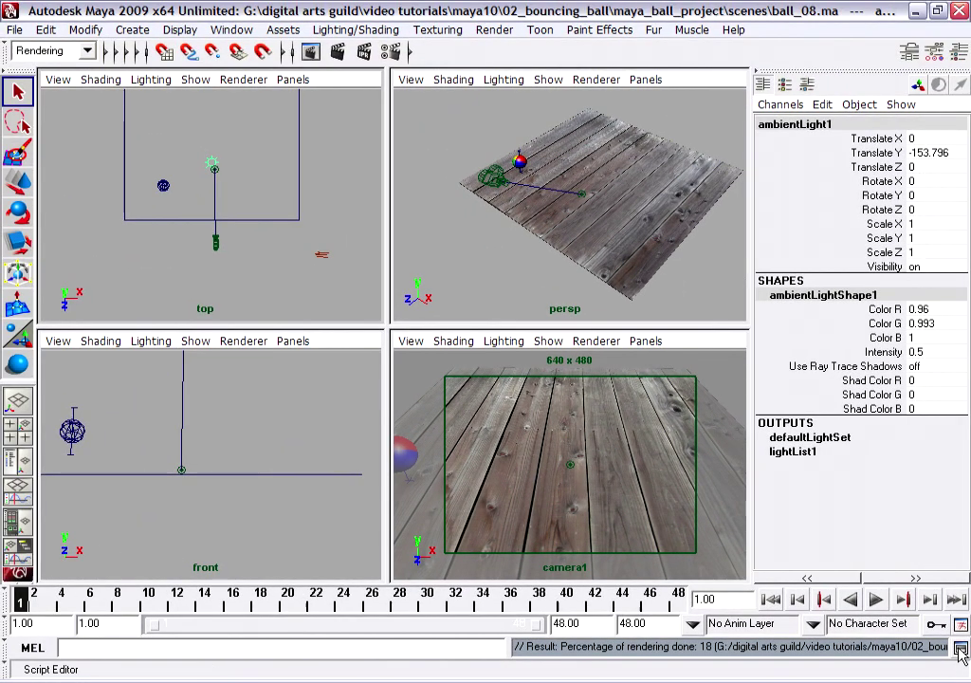
Open and enlarge the Script Editor log to follow the batch render to 100%.
left_click(960, 651)
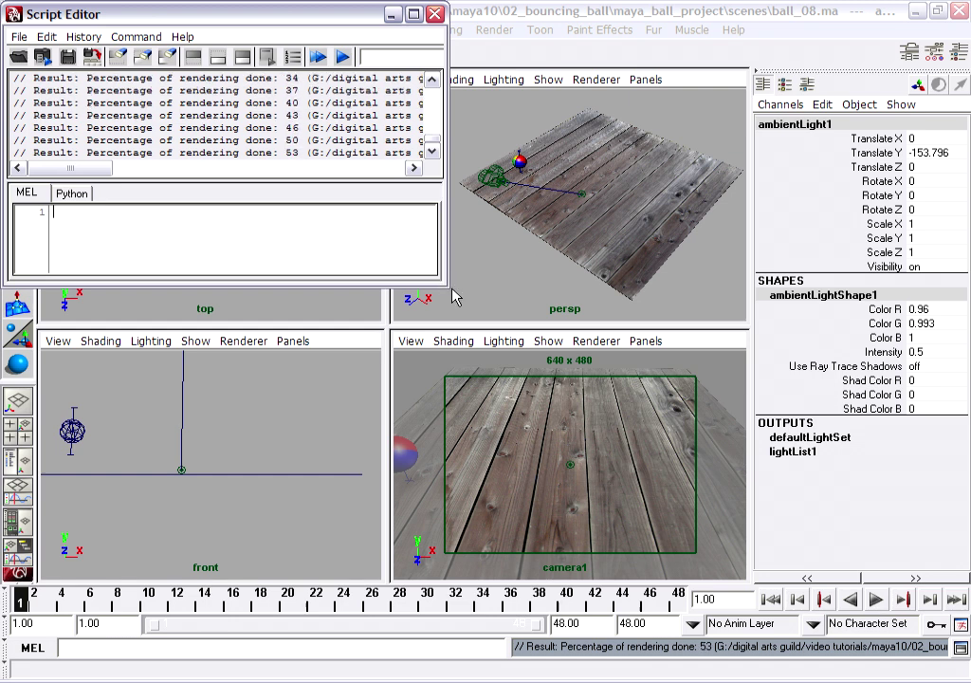
mouse_move(445, 282)
left_mouse_down()
mouse_move(851, 524)
mouse_move(924, 542)
left_mouse_up()
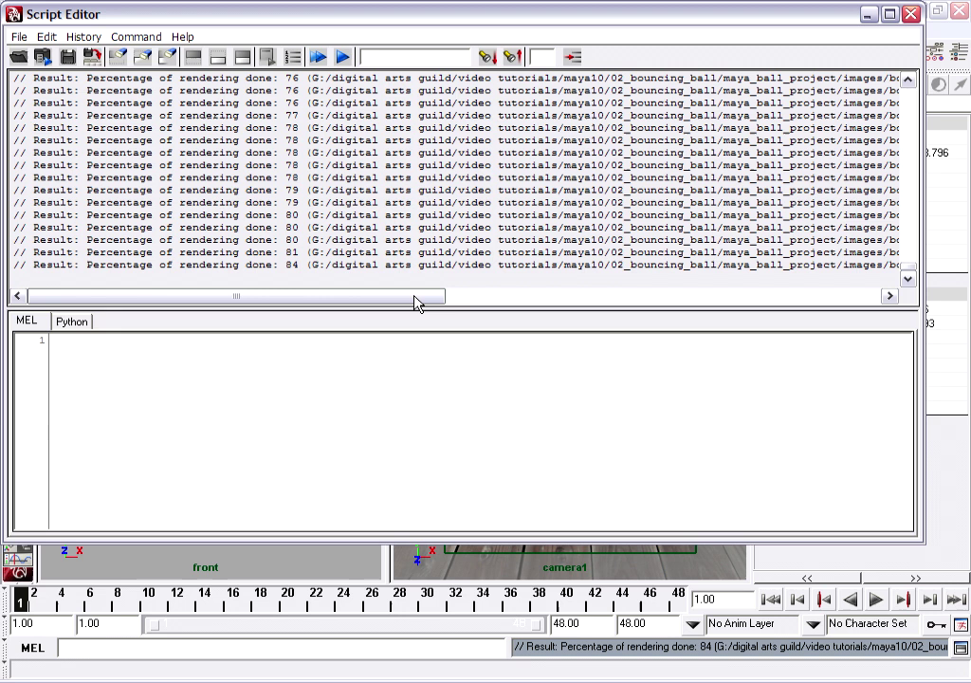
left_click_drag(414, 302, 598, 304)
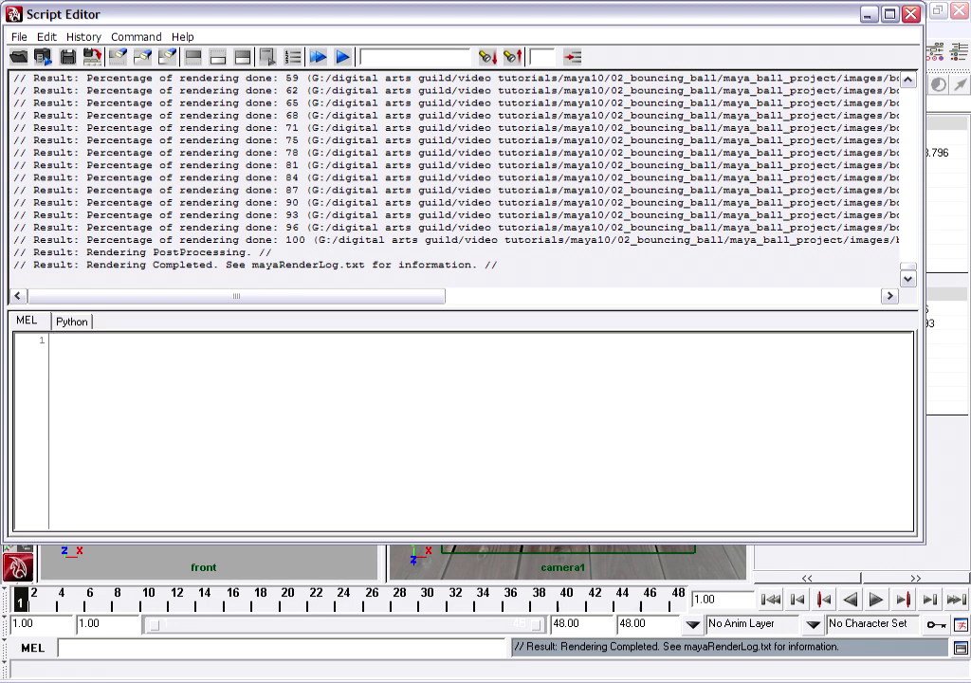
Close the log and pick maya_ball_project/images/bounce.1.tif through File > View Sequence.
left_click(912, 14)
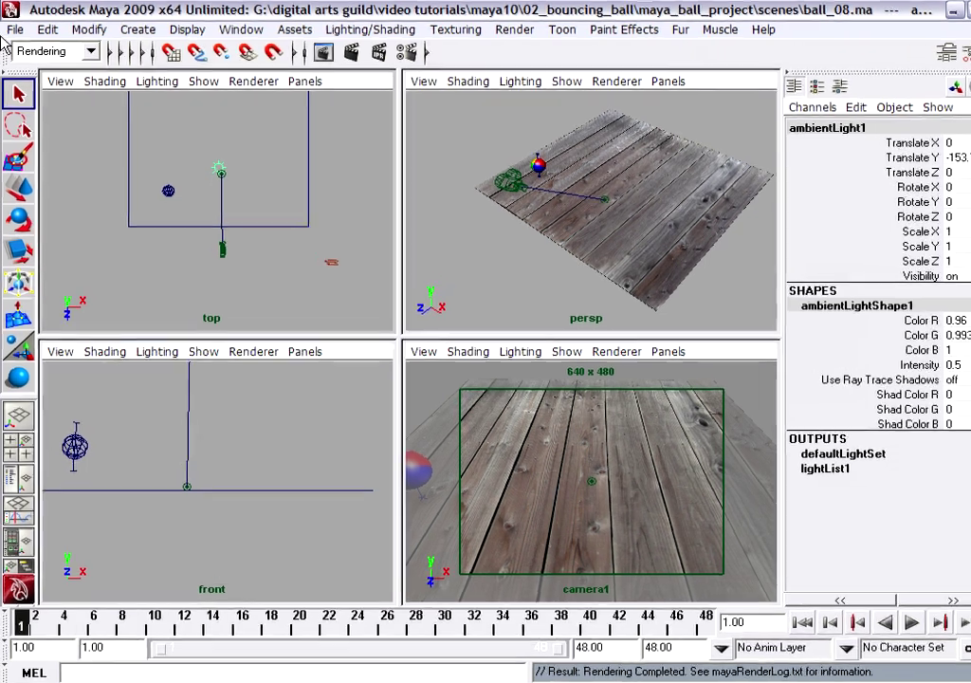
left_click(14, 30)
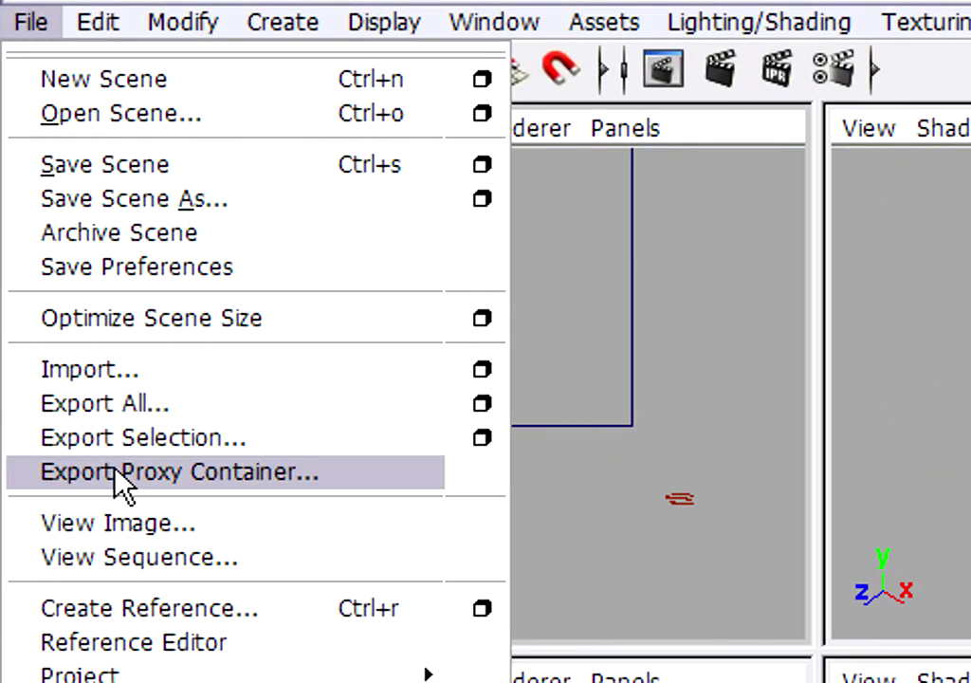
left_click(370, 560)
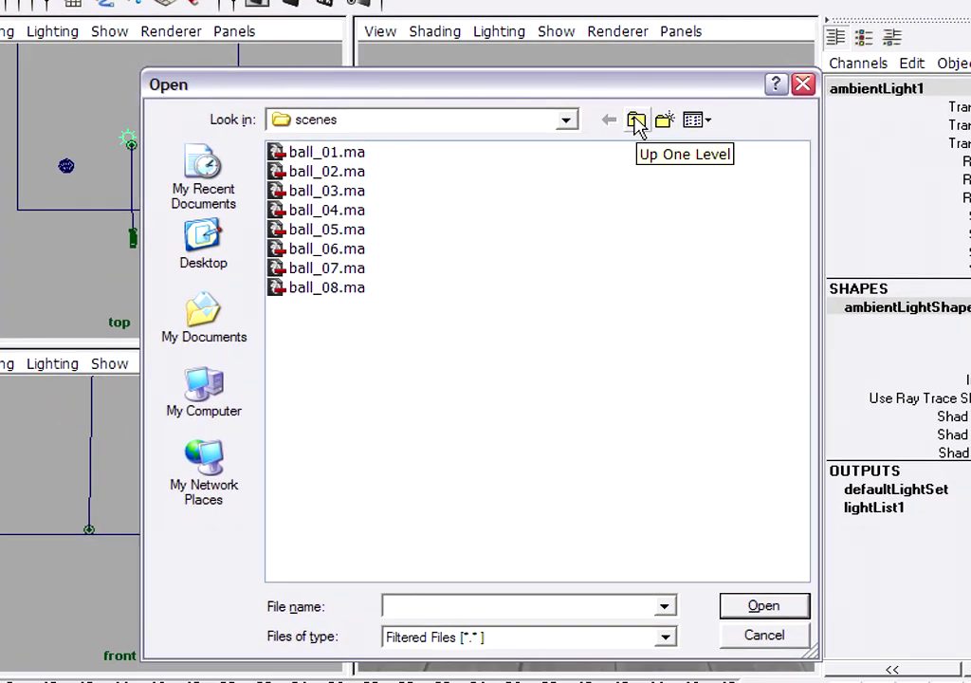
left_click(637, 122)
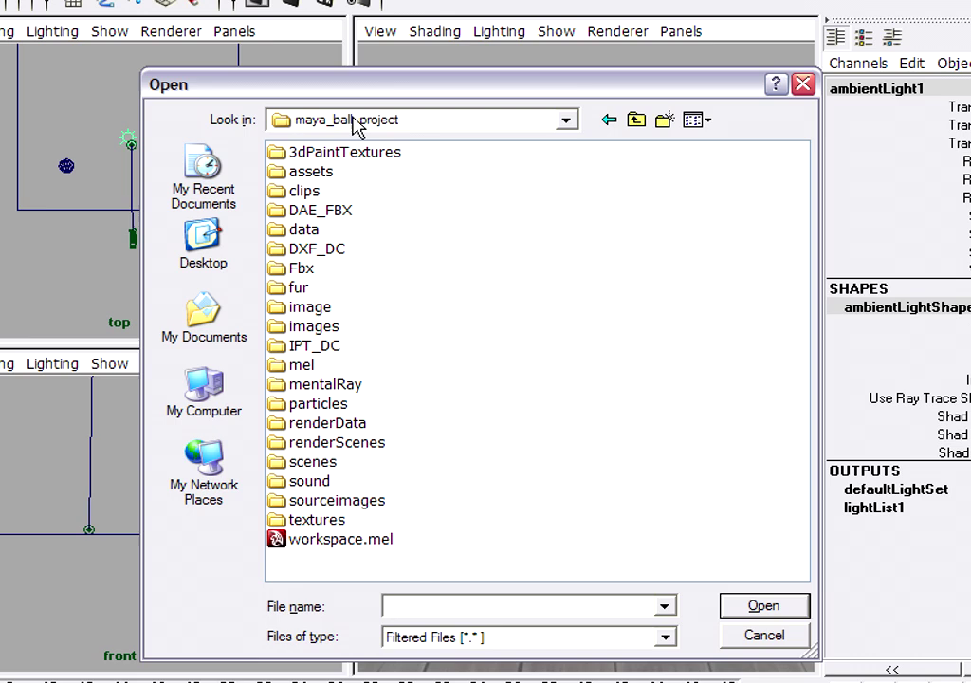
double_click(296, 328)
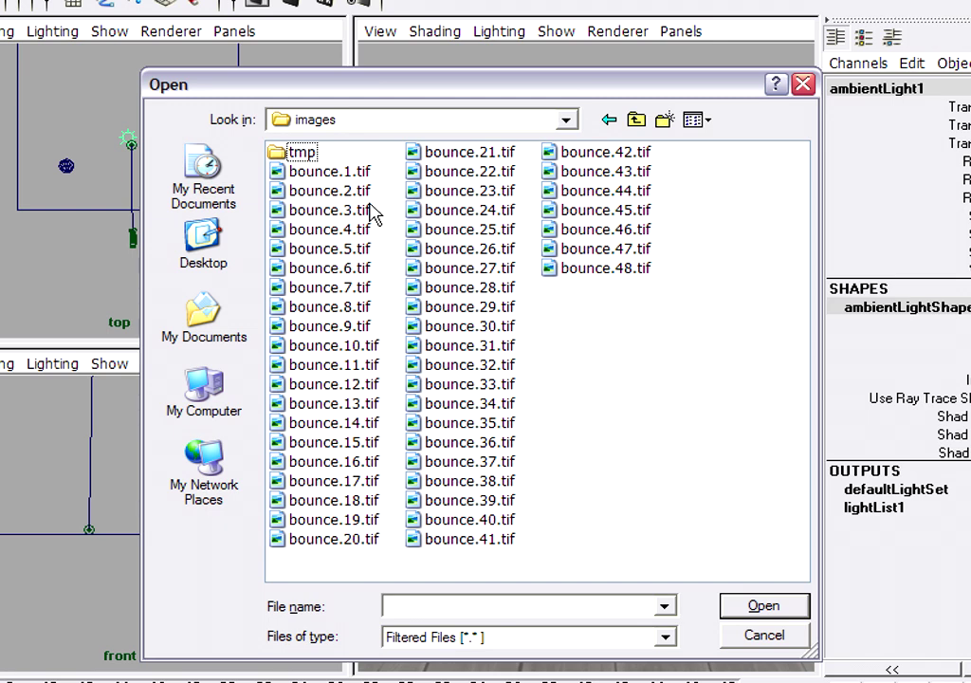
left_click(330, 174)
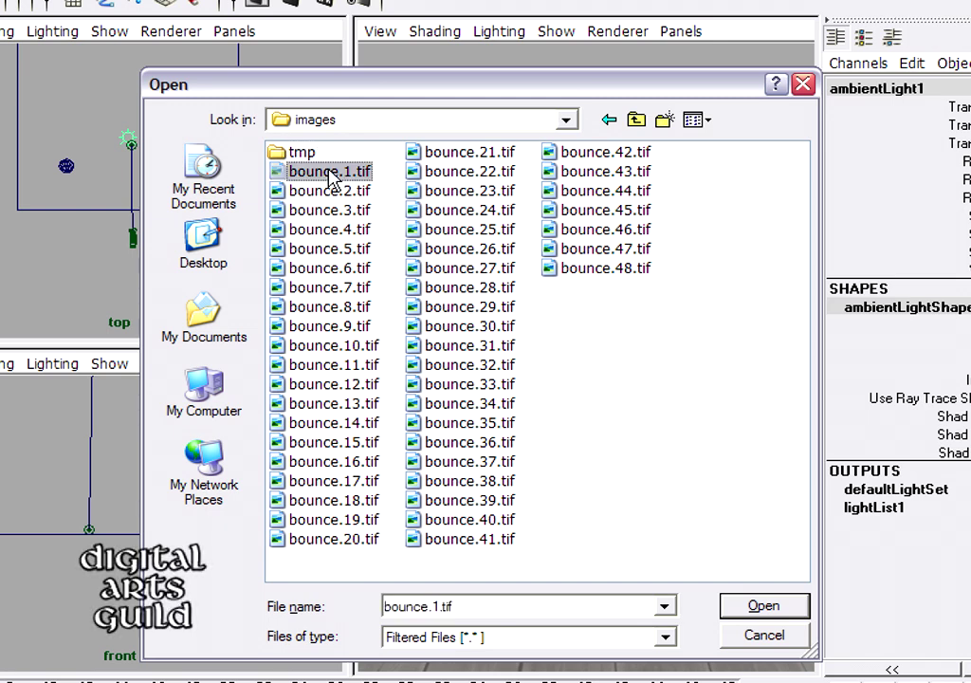
Play the rendered bounce frames in FCheck at 24 fps, then open its File menu.
left_click(743, 605)
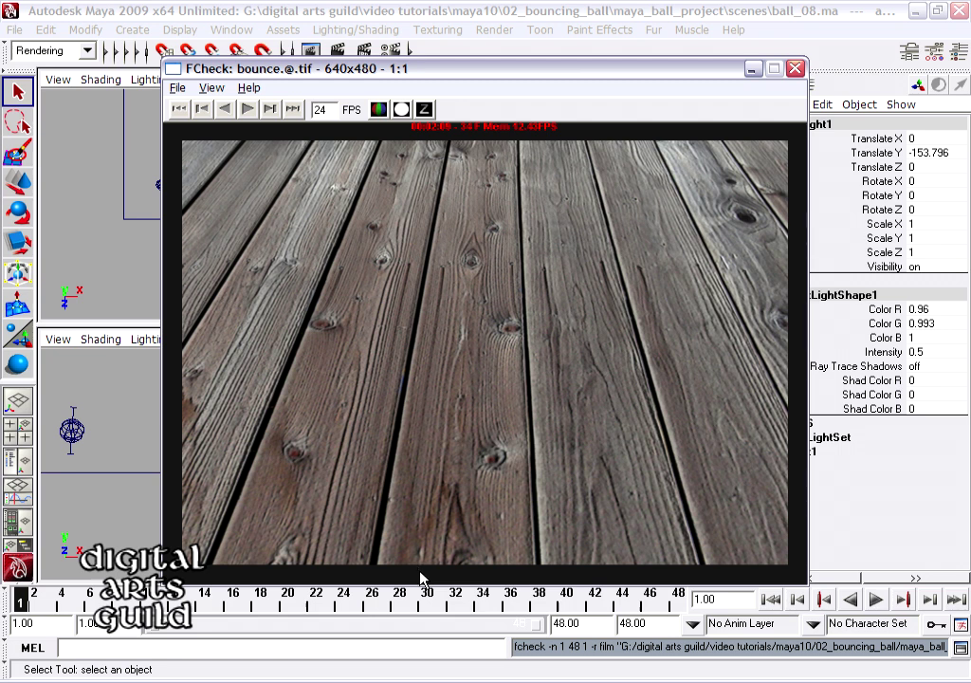
left_click(177, 88)
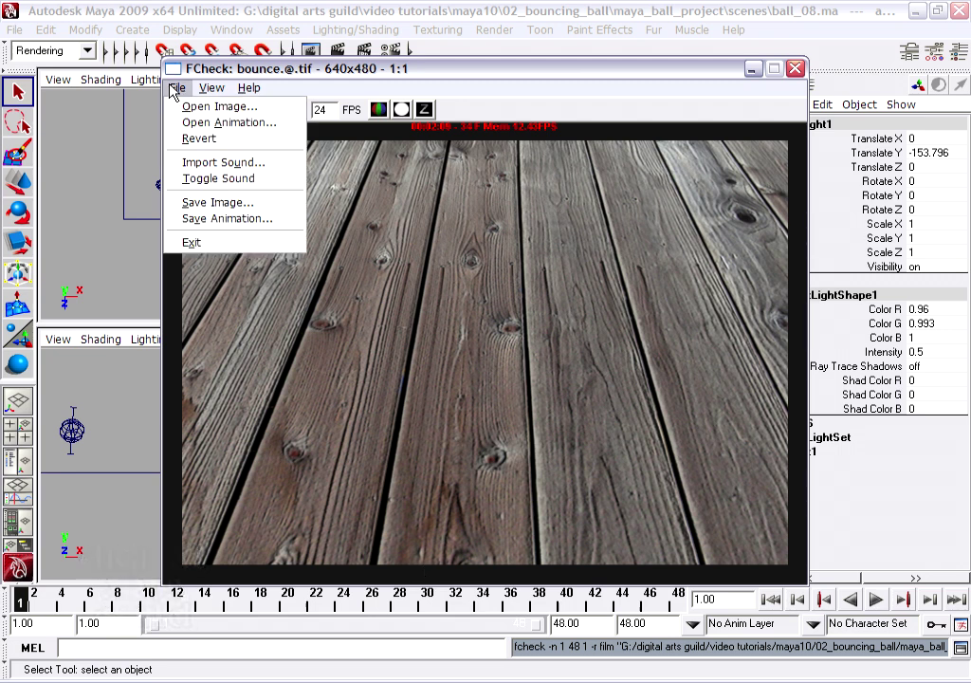
Exit FCheck, save the Maya scene, and quit Maya.
left_click(227, 248)
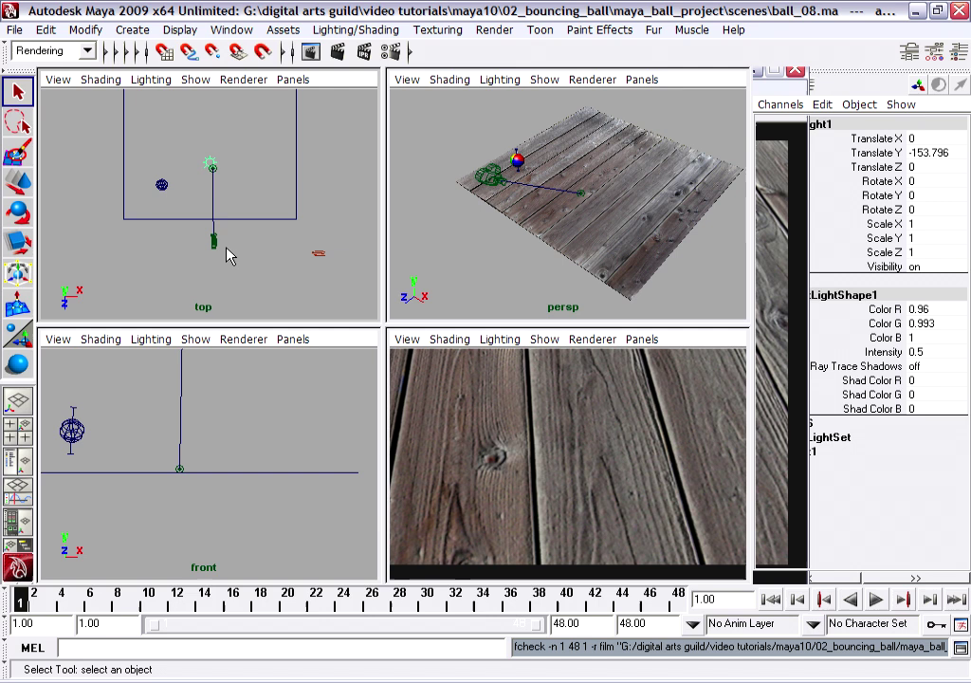
left_click(14, 30)
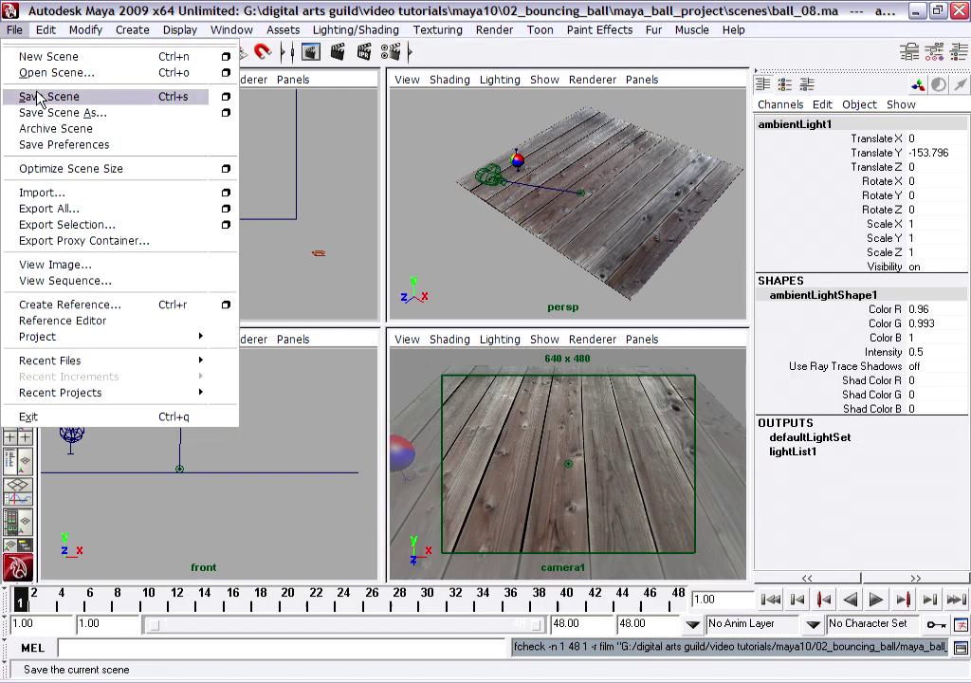
left_click(38, 96)
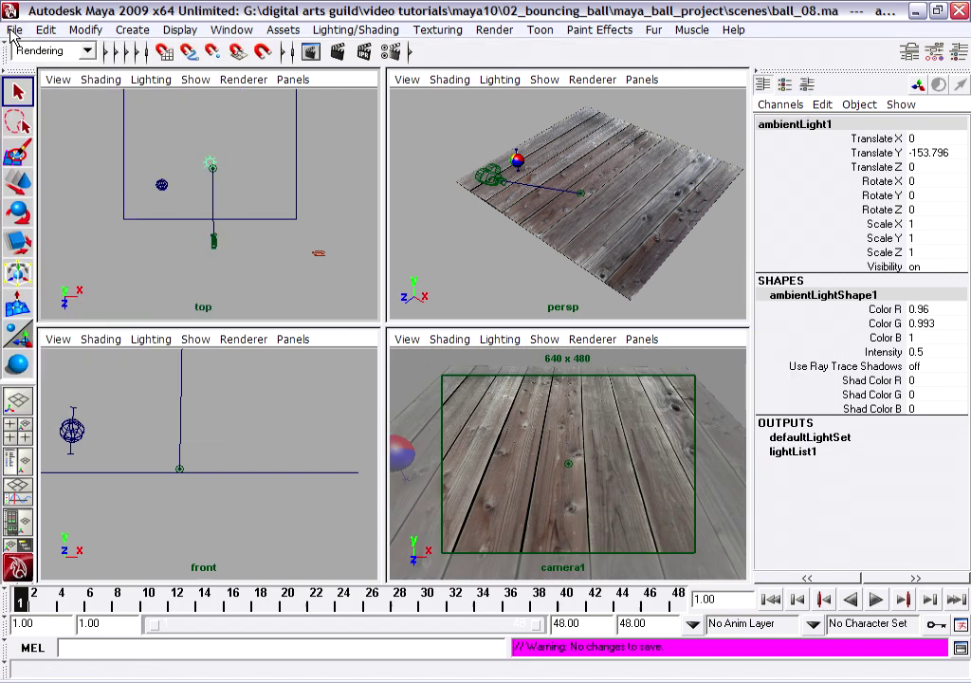
left_click(14, 30)
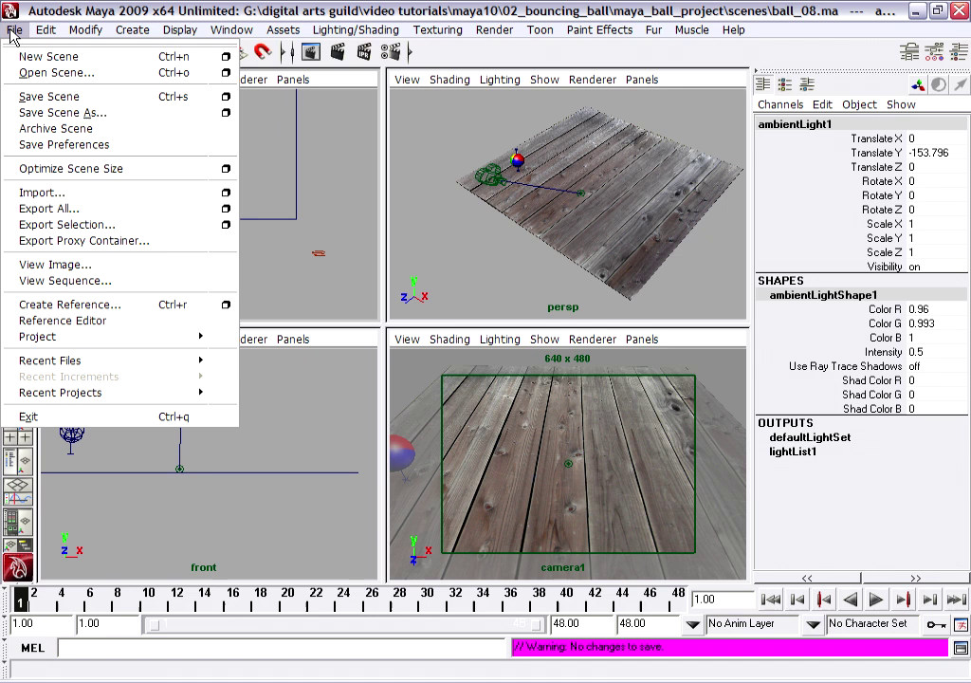
left_click(122, 427)
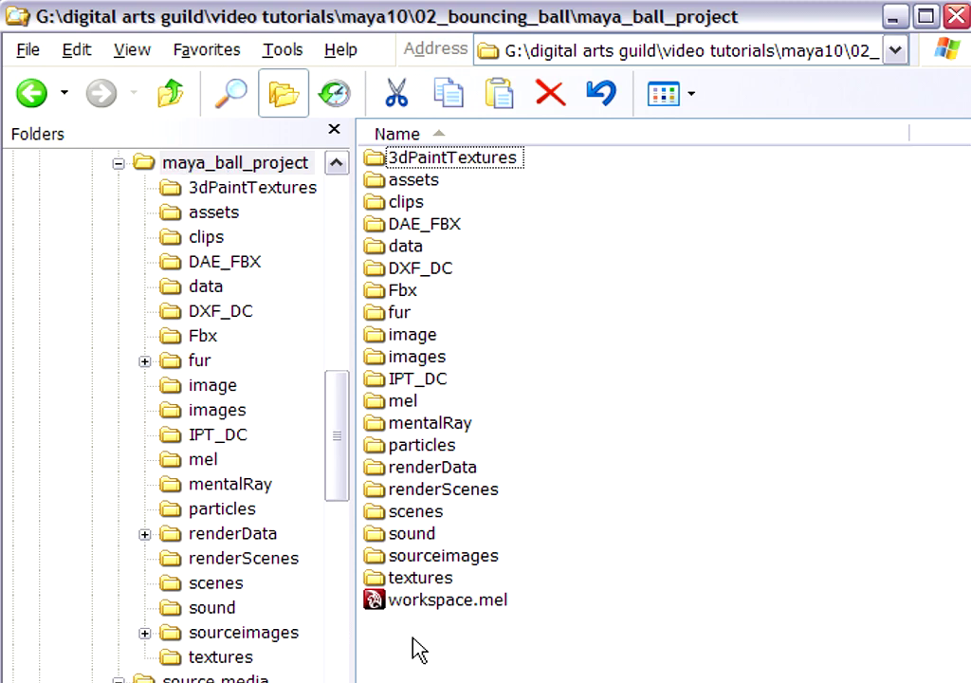
Create a 'movies' folder inside maya_ball_project and bring up the media player list.
left_click(29, 51)
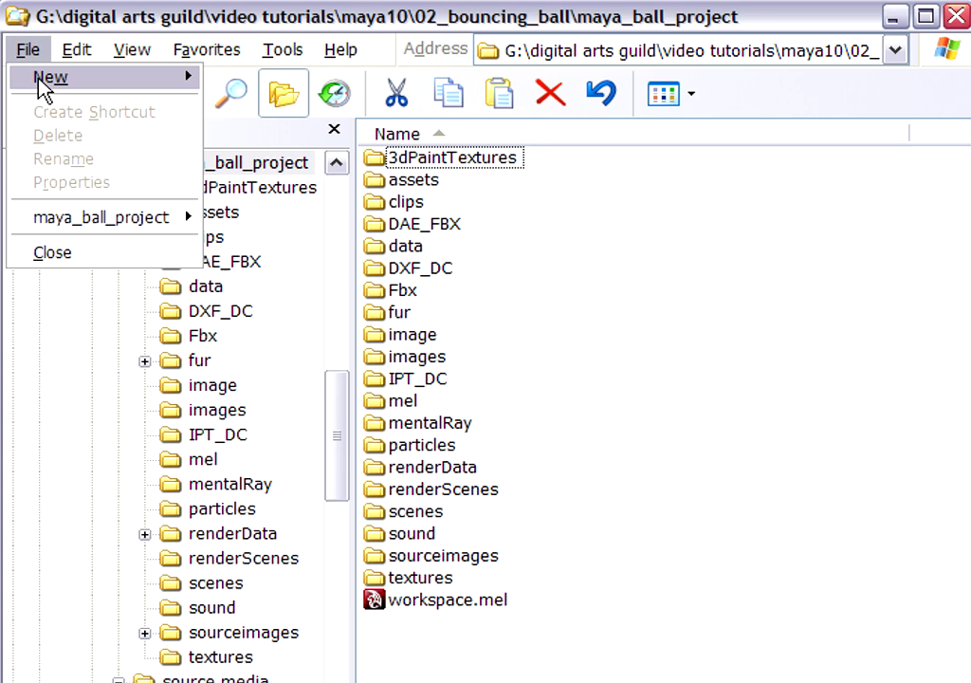
left_click(325, 82)
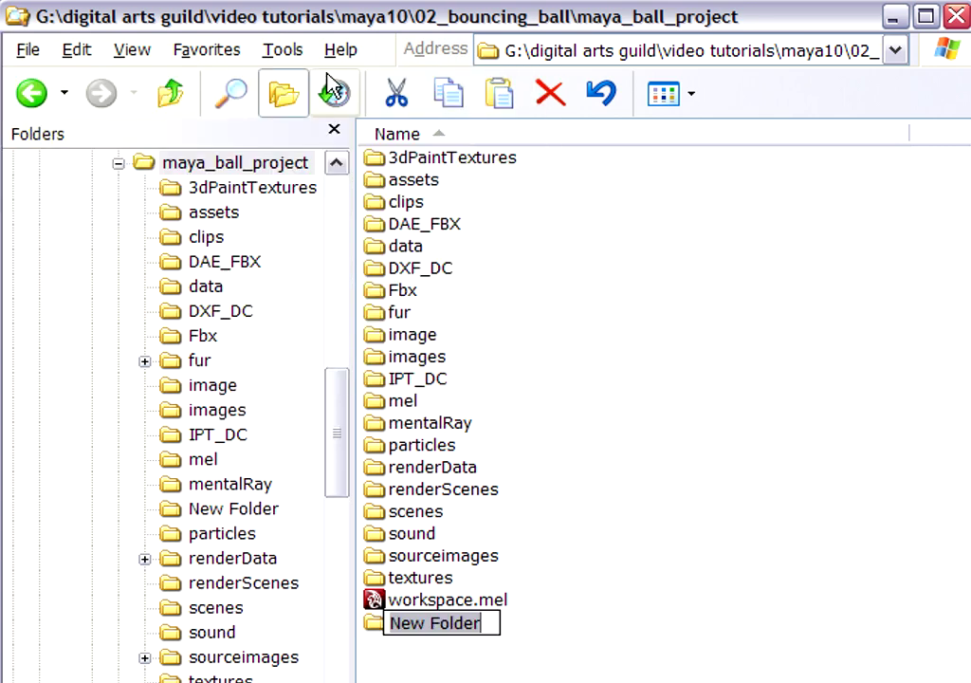
type("movies")
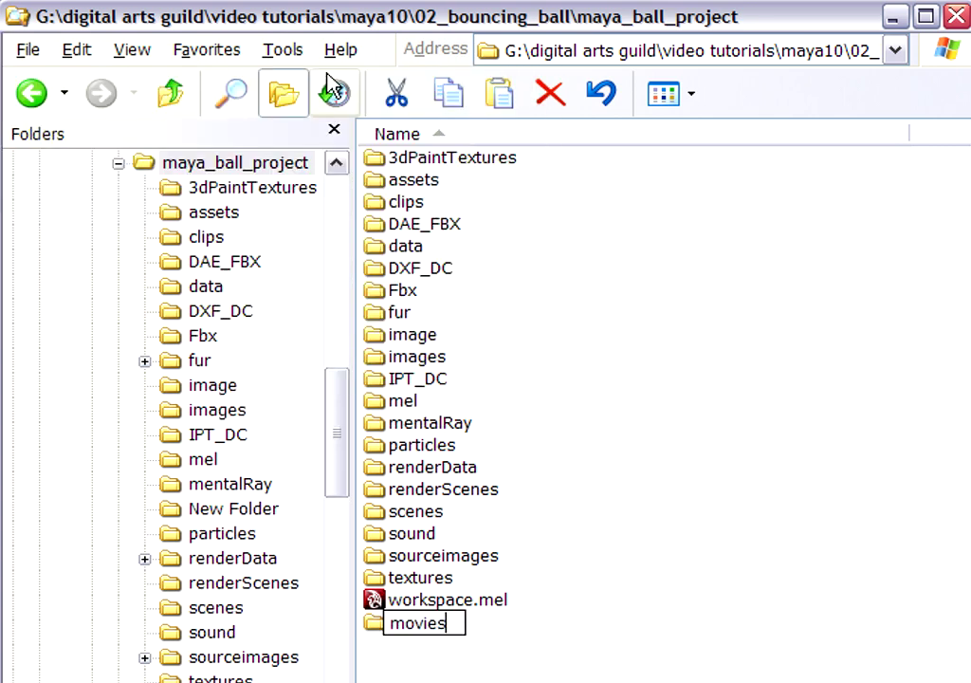
key("Return")
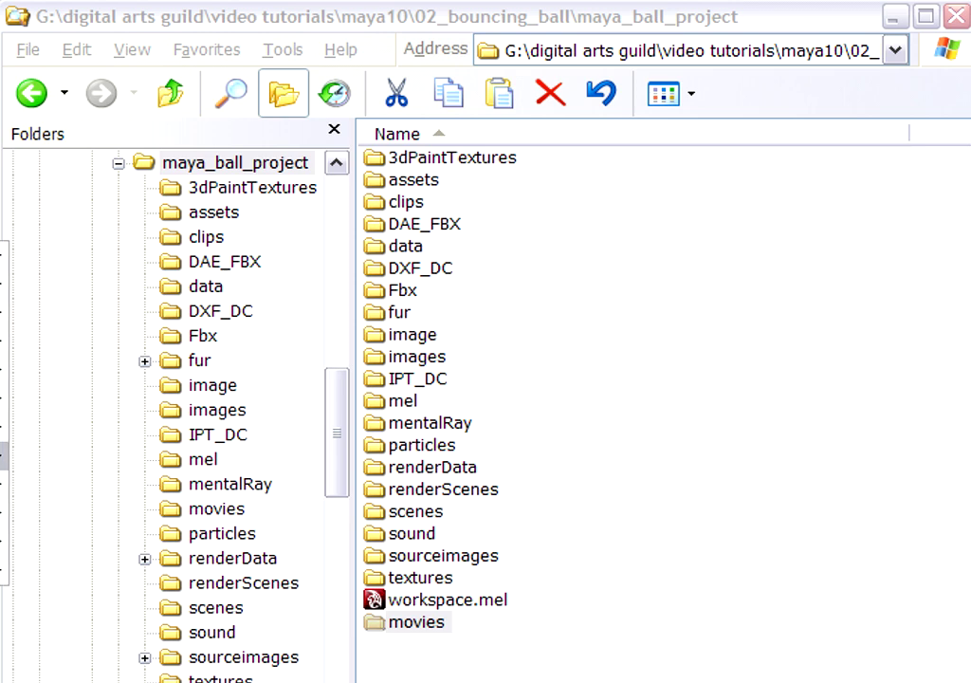
left_click(5, 446)
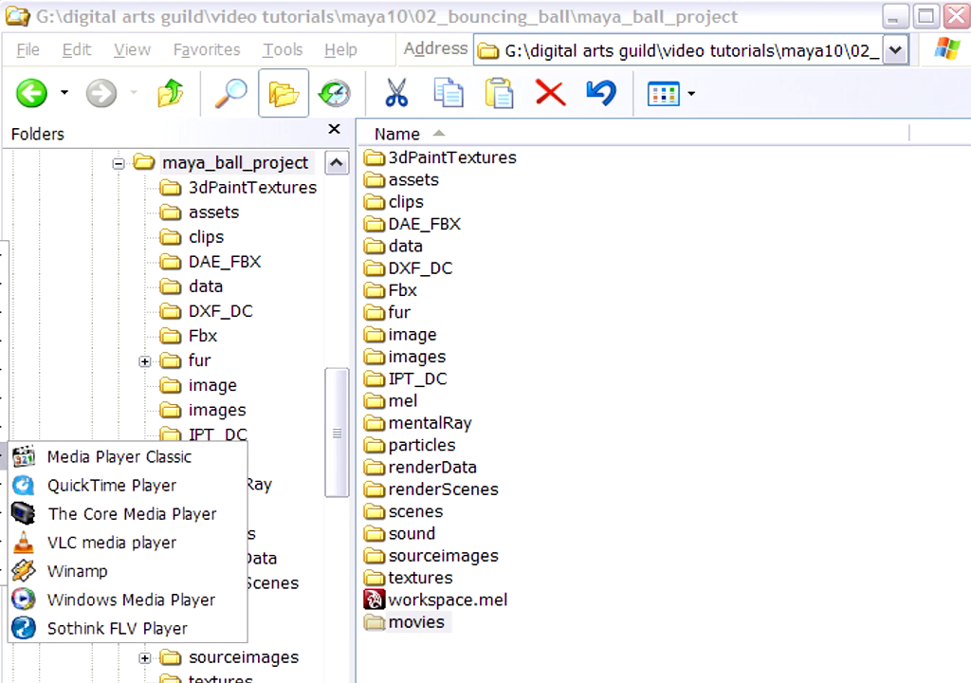
Launch QuickTime and load images/bounce.1.tif as an image sequence at 24 fps.
left_click(193, 485)
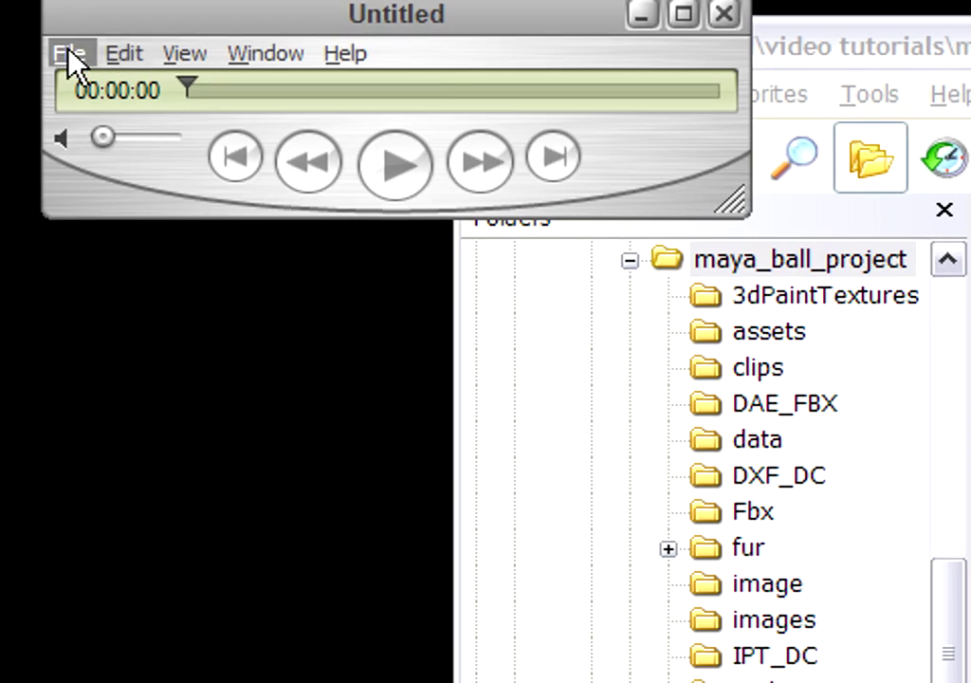
left_click(66, 54)
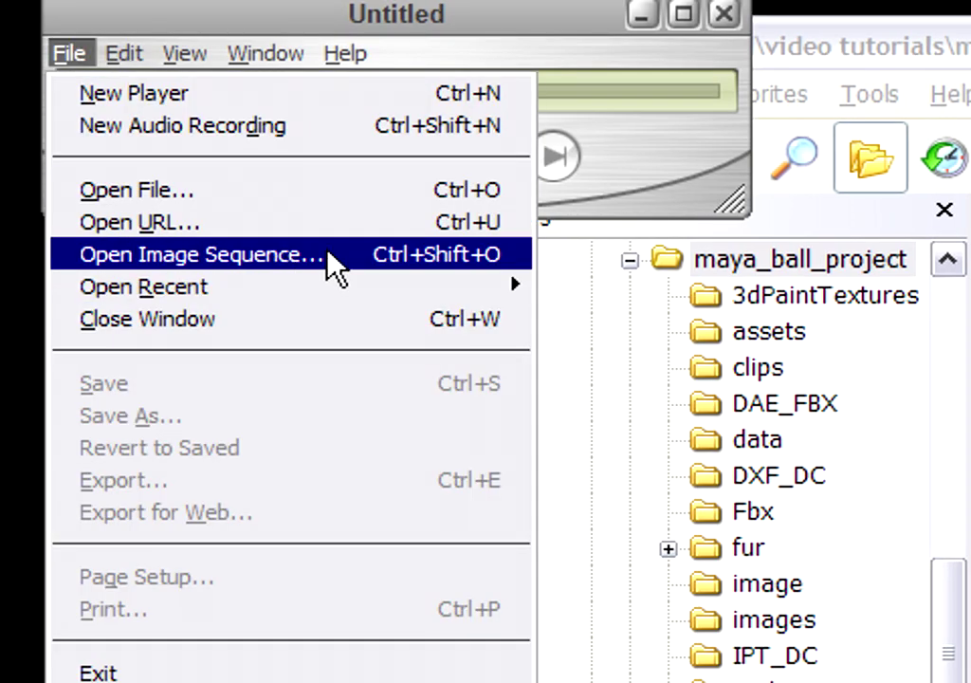
left_click(341, 272)
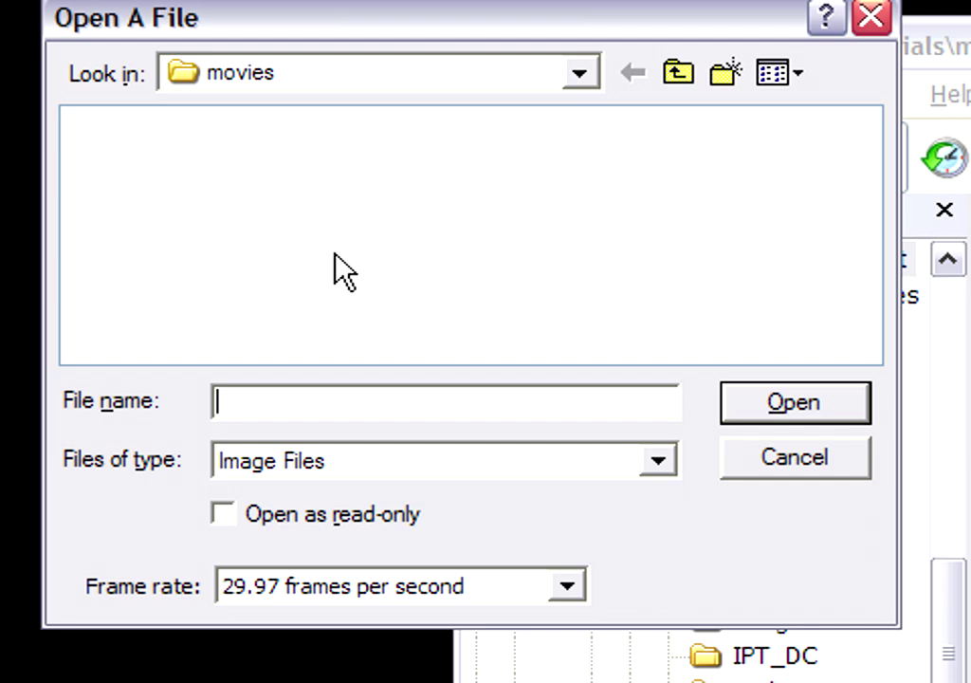
left_click(542, 80)
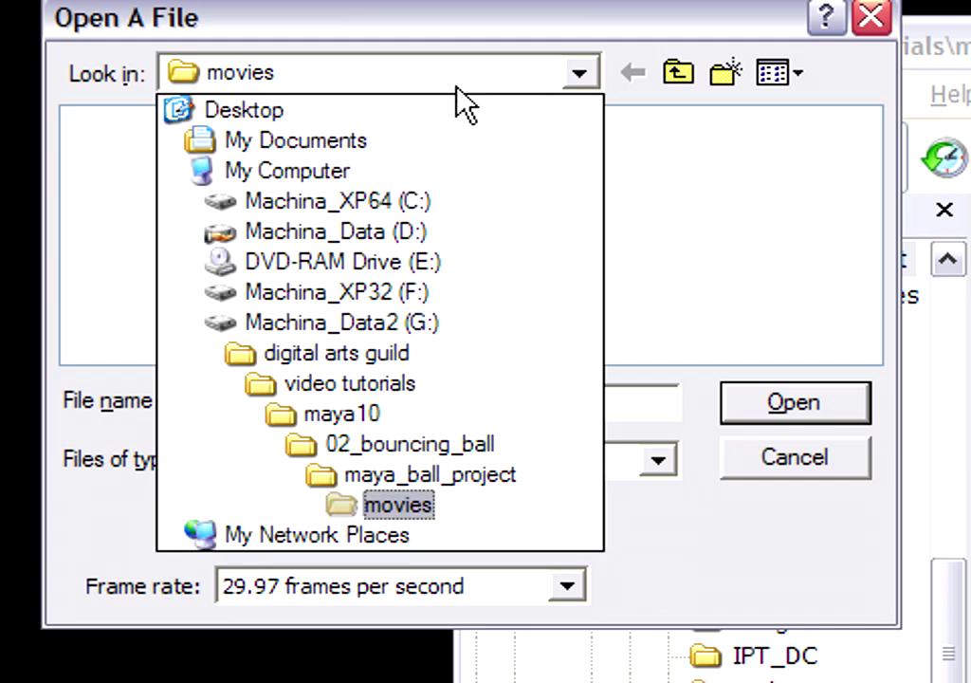
left_click(439, 477)
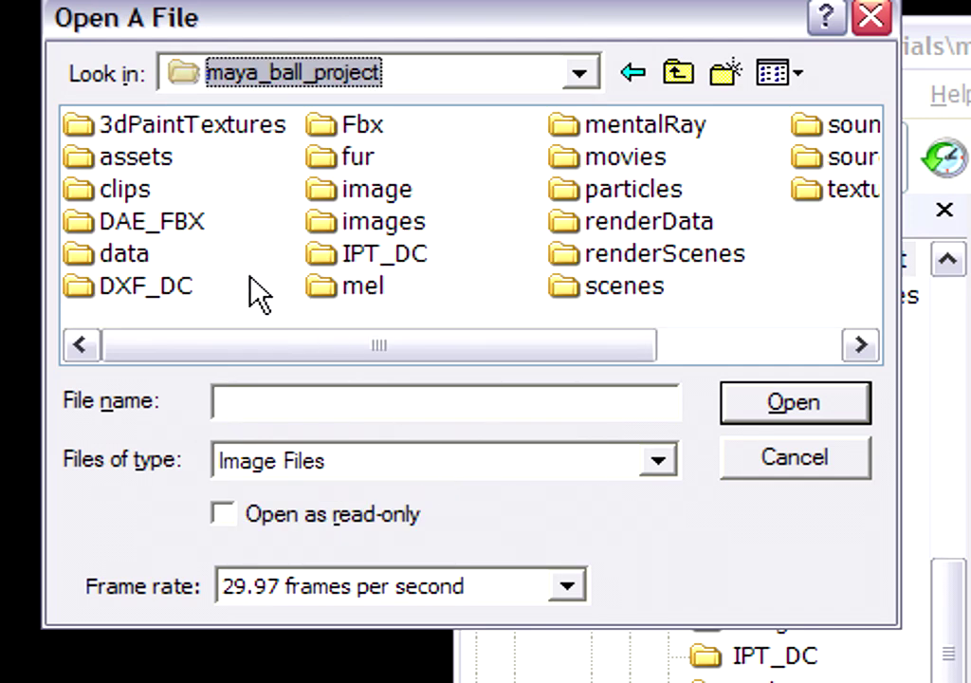
double_click(322, 224)
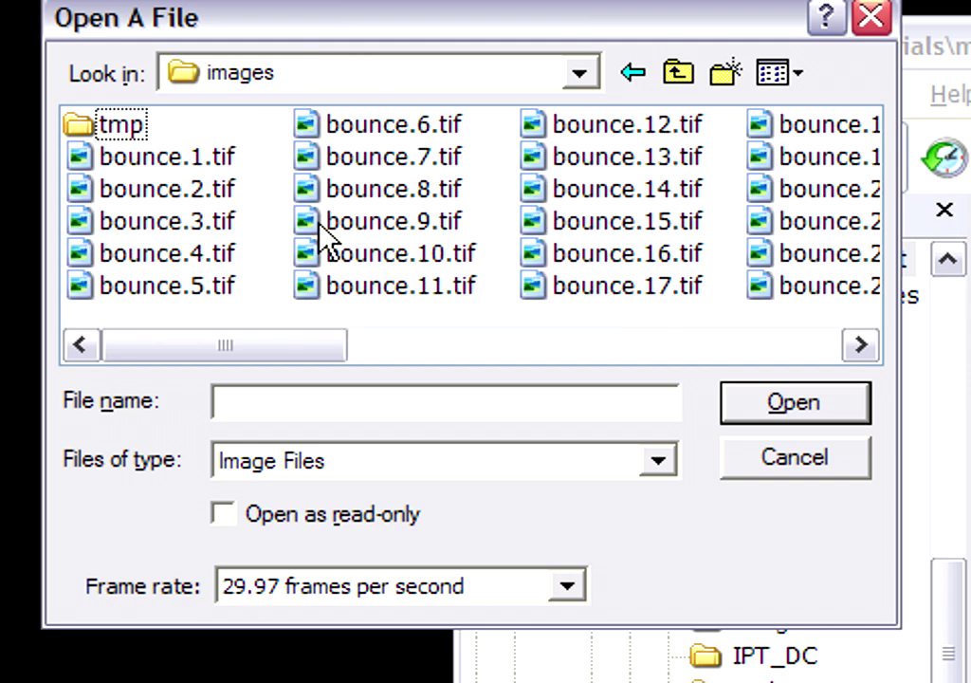
left_click(90, 162)
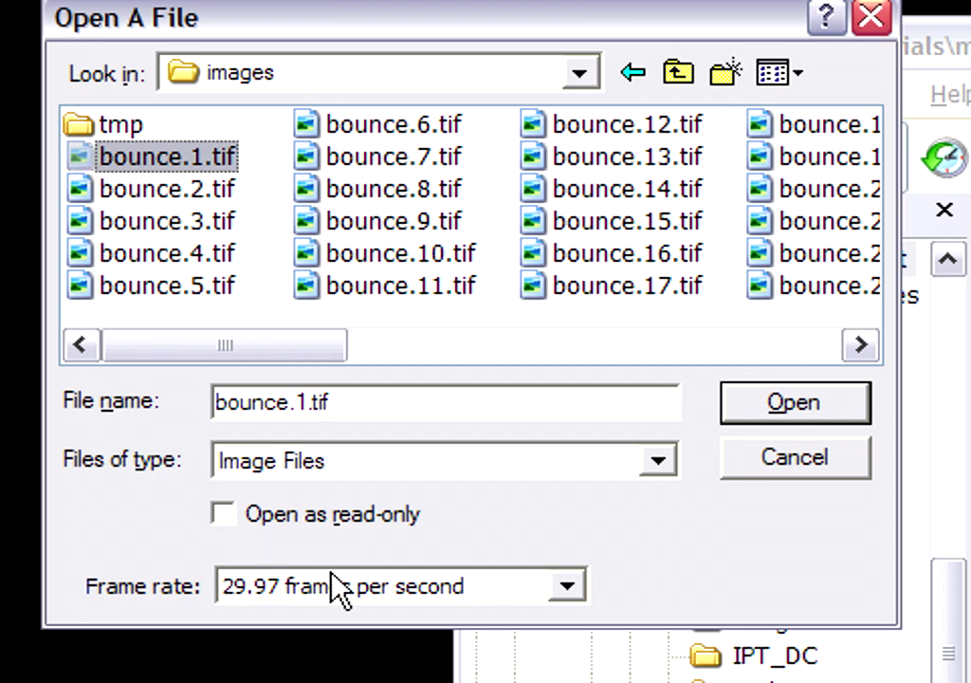
left_click(555, 583)
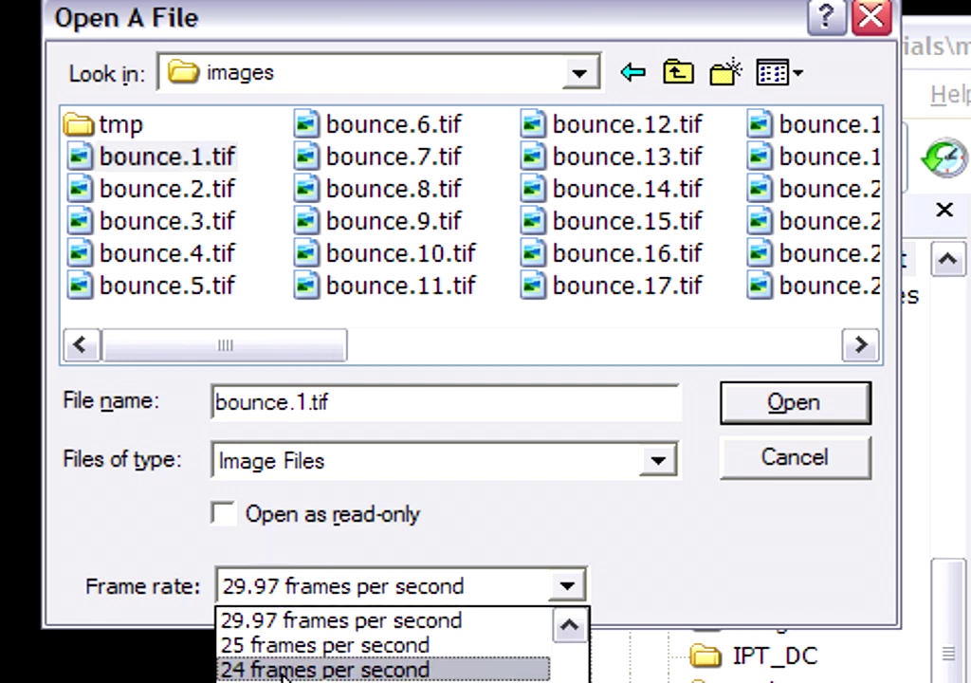
left_click(459, 671)
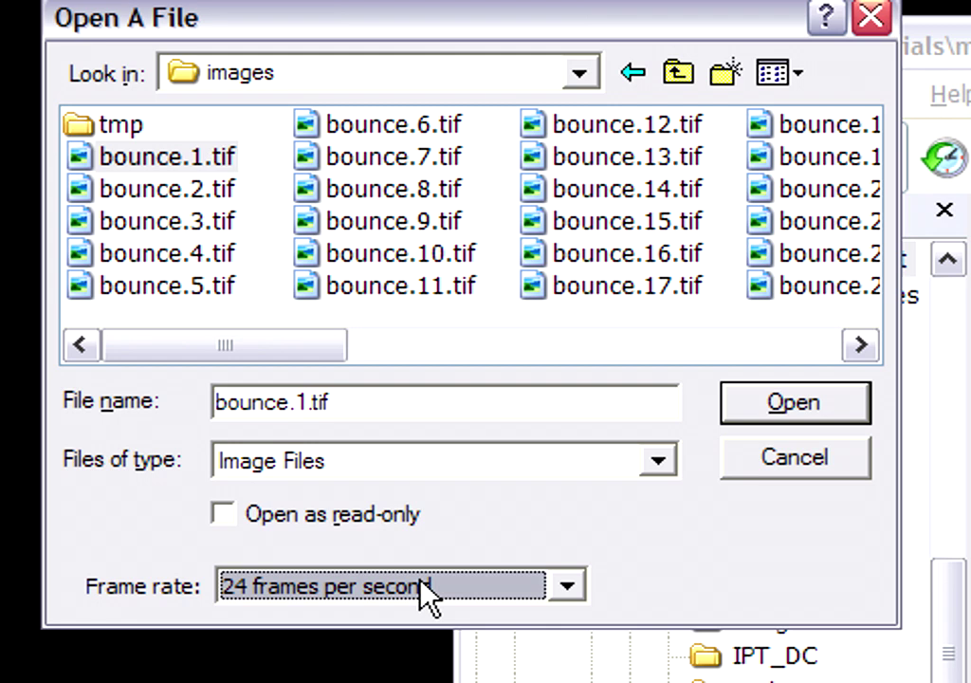
left_click(830, 402)
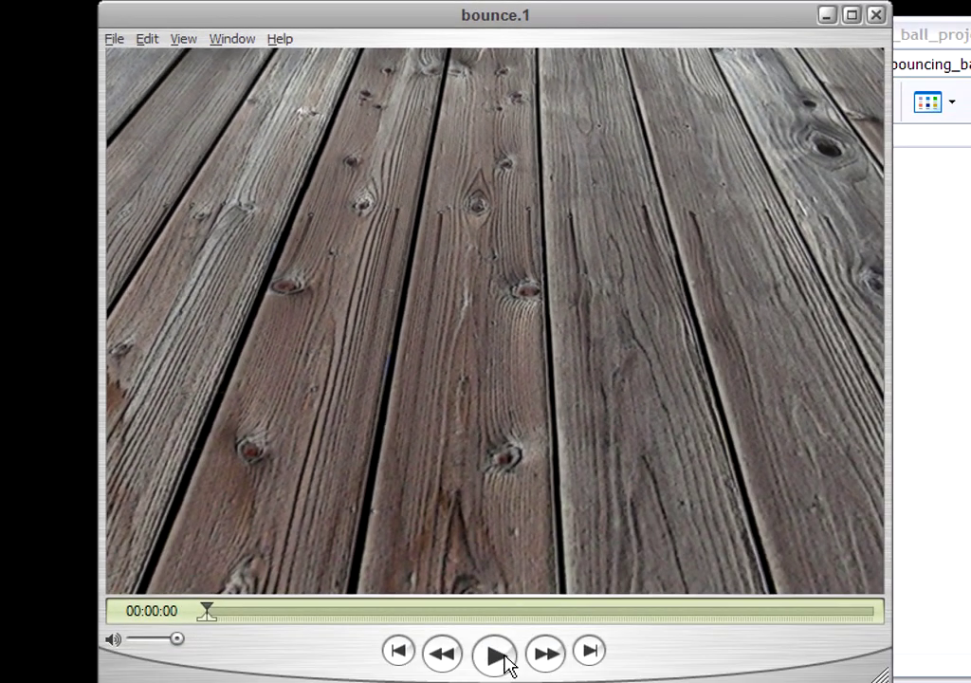
Play and replay the bounce sequence in QuickTime, then open the File menu.
left_click(500, 660)
left_click(502, 658)
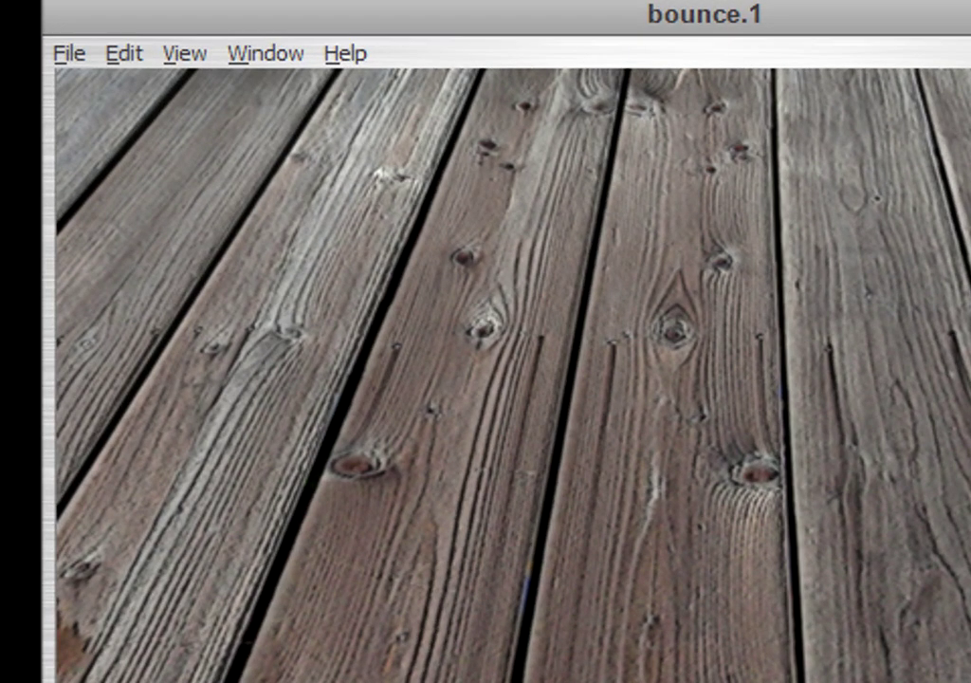
left_click(66, 57)
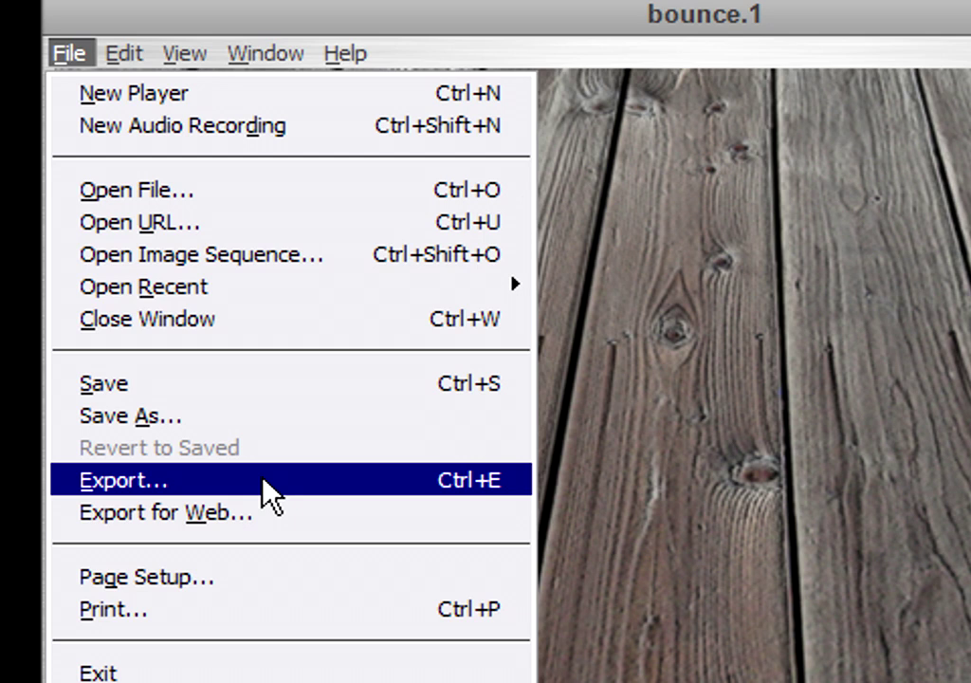
Export the movie as bounce.1.mov into maya_ball_project/movies and bring up its H.264 movie settings.
left_click(345, 481)
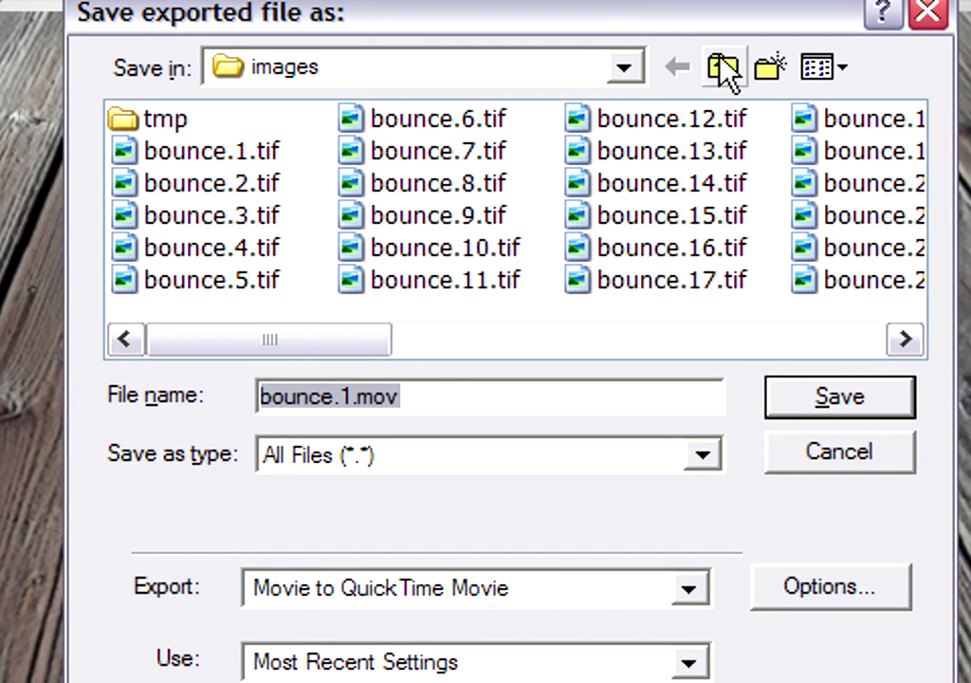
left_click(724, 68)
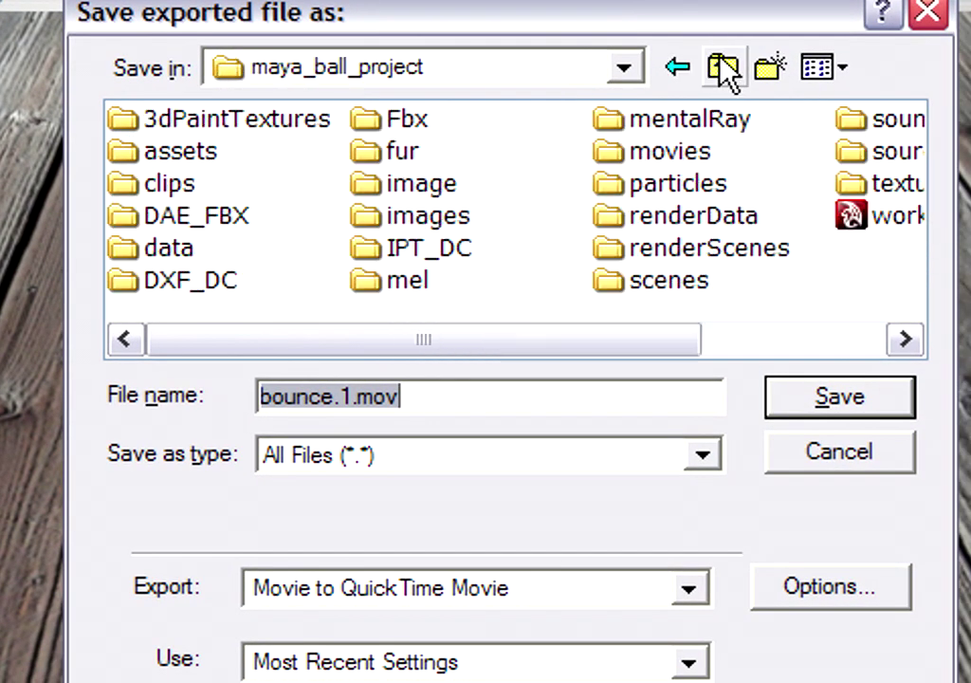
double_click(615, 151)
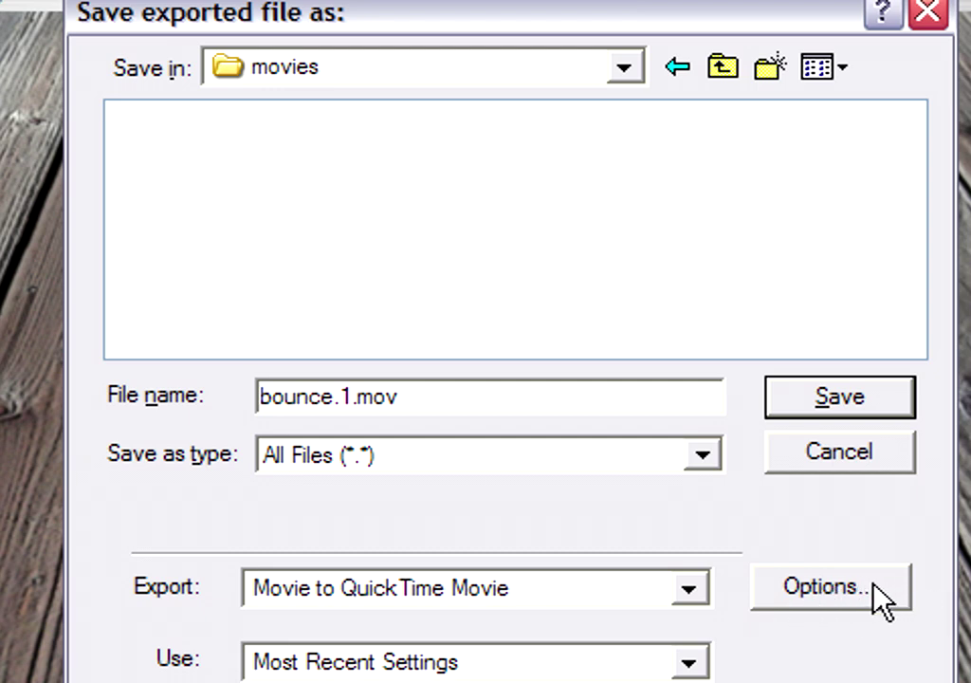
left_click(834, 595)
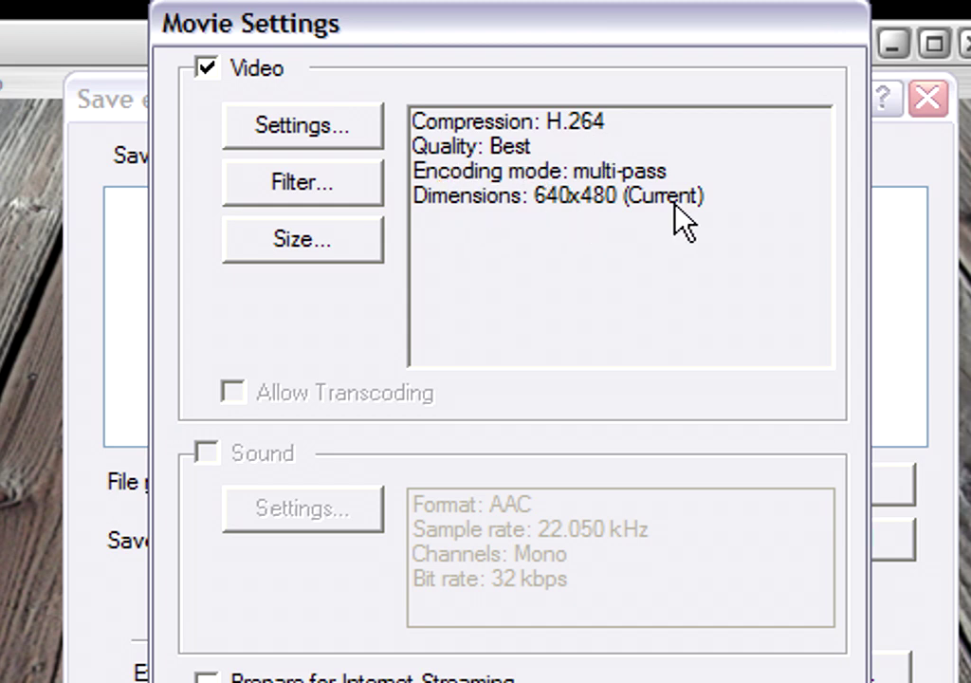
Keep H.264 at the current frame rate, with quality Best and key frames on every frame.
left_click(244, 130)
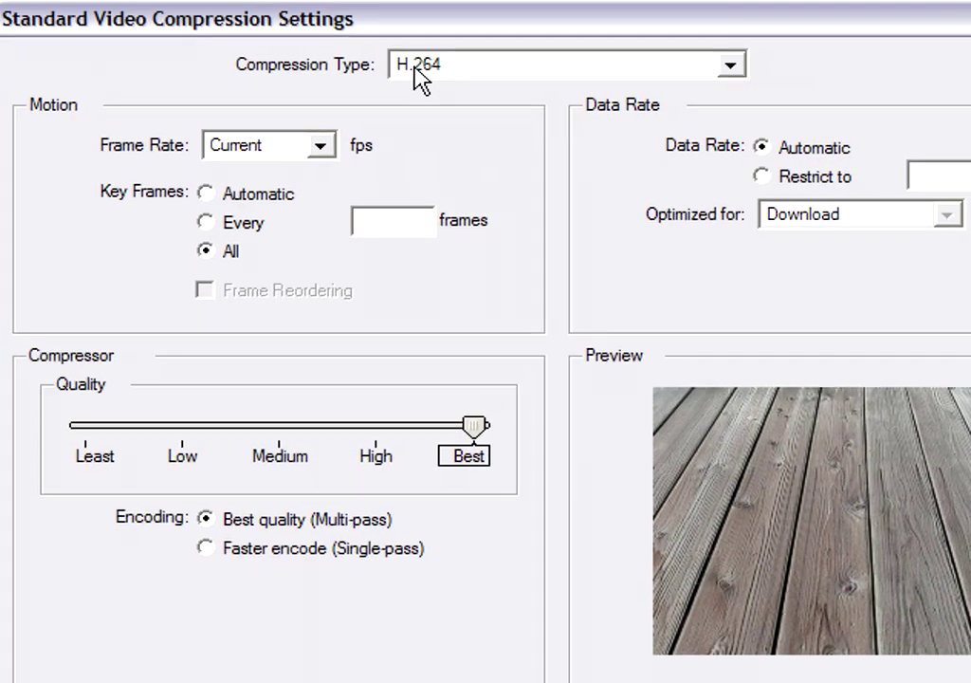
left_click(422, 43)
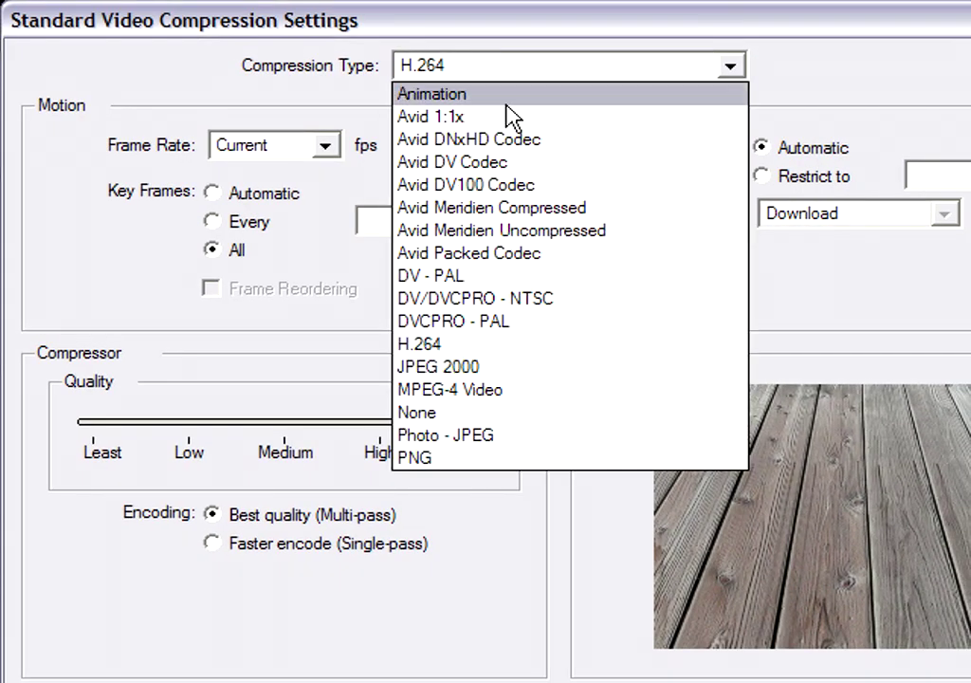
left_click(482, 346)
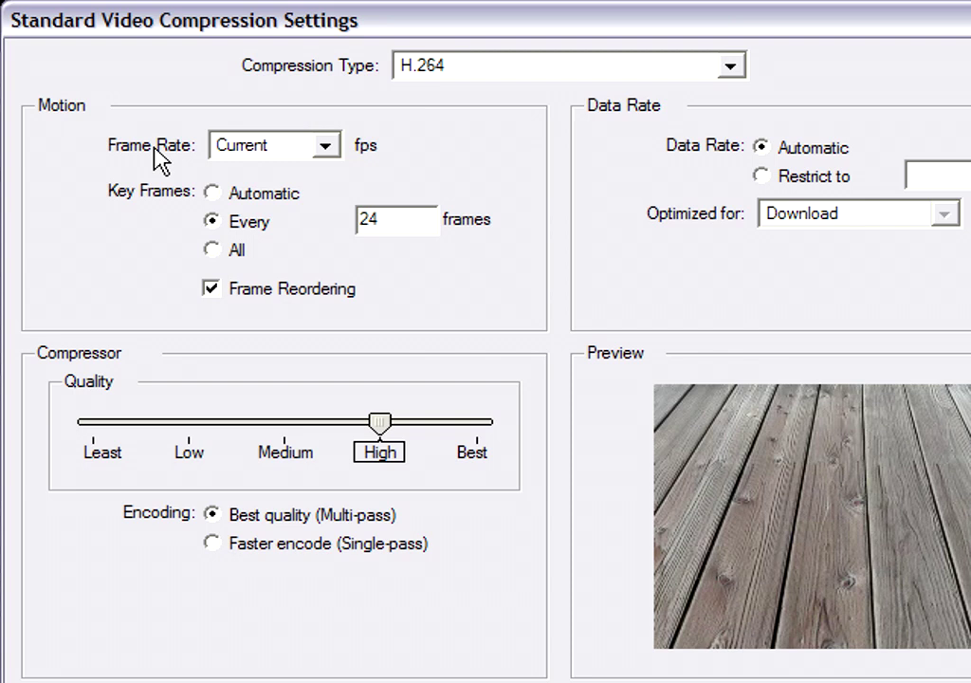
left_click(290, 147)
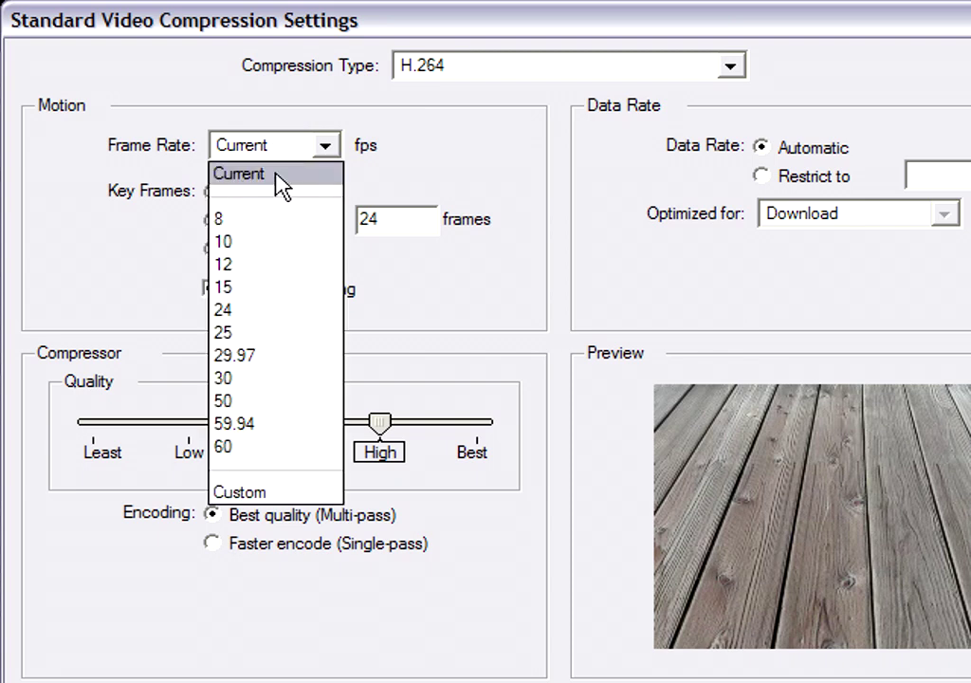
left_click(275, 174)
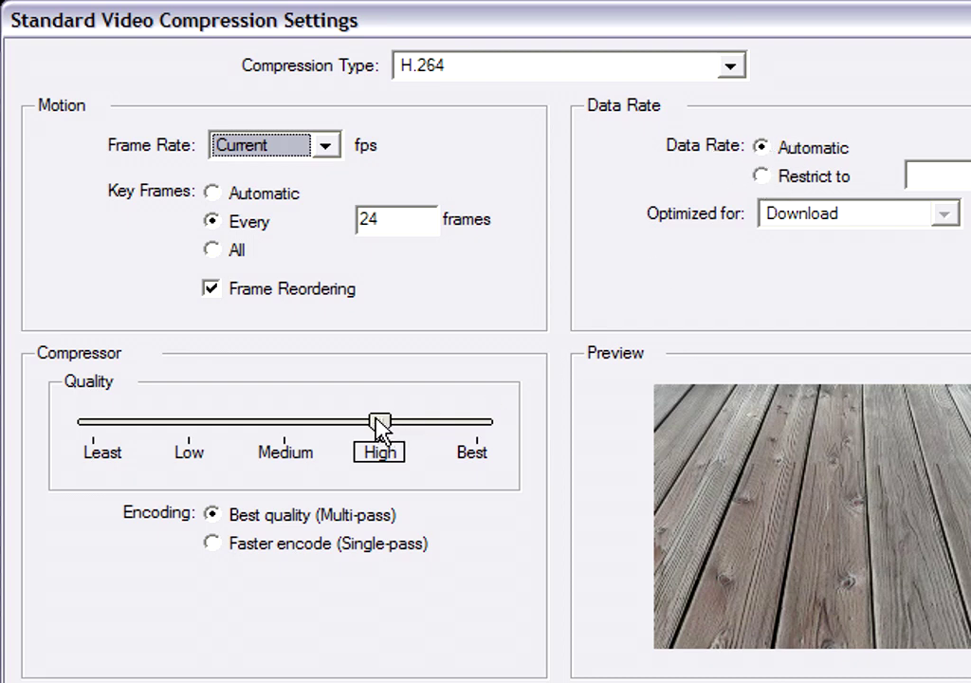
left_click_drag(381, 424, 482, 427)
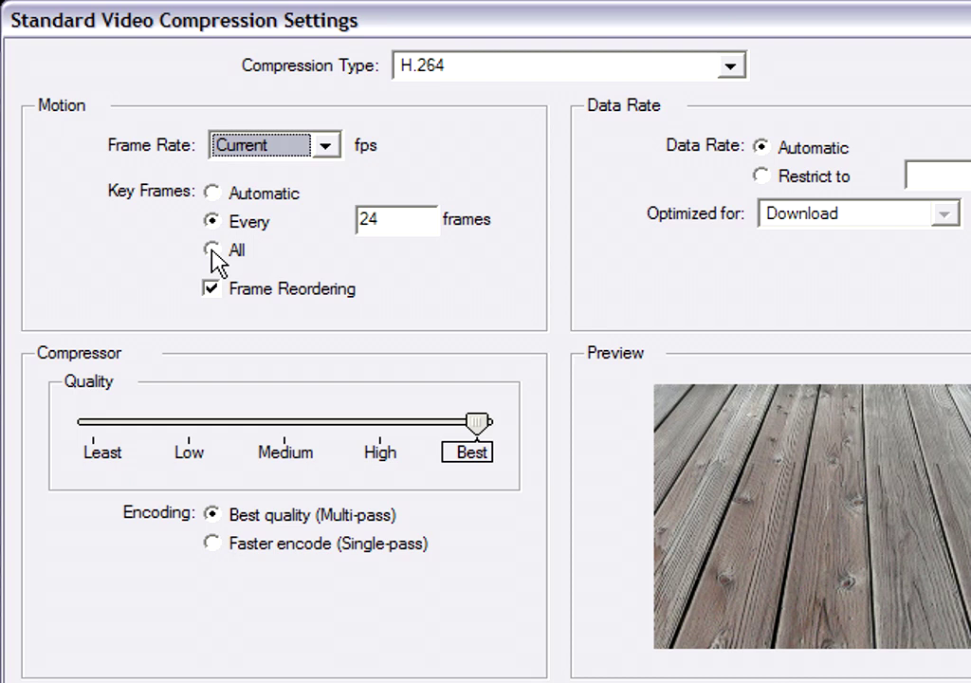
left_click(212, 250)
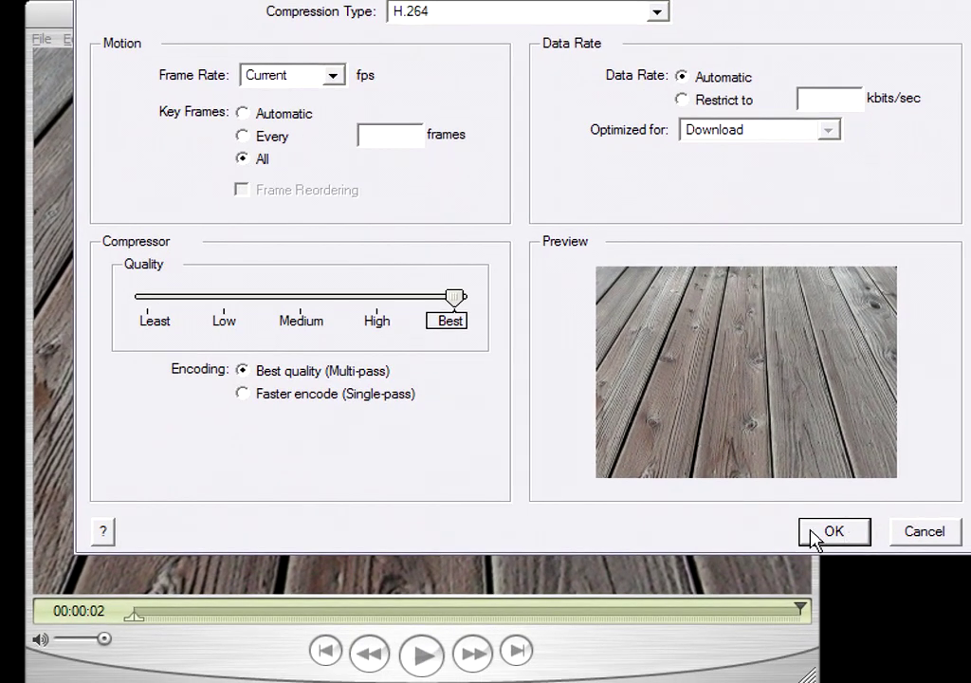
Confirm the compression and movie settings, then save the export as bounce.mov.
left_click(822, 552)
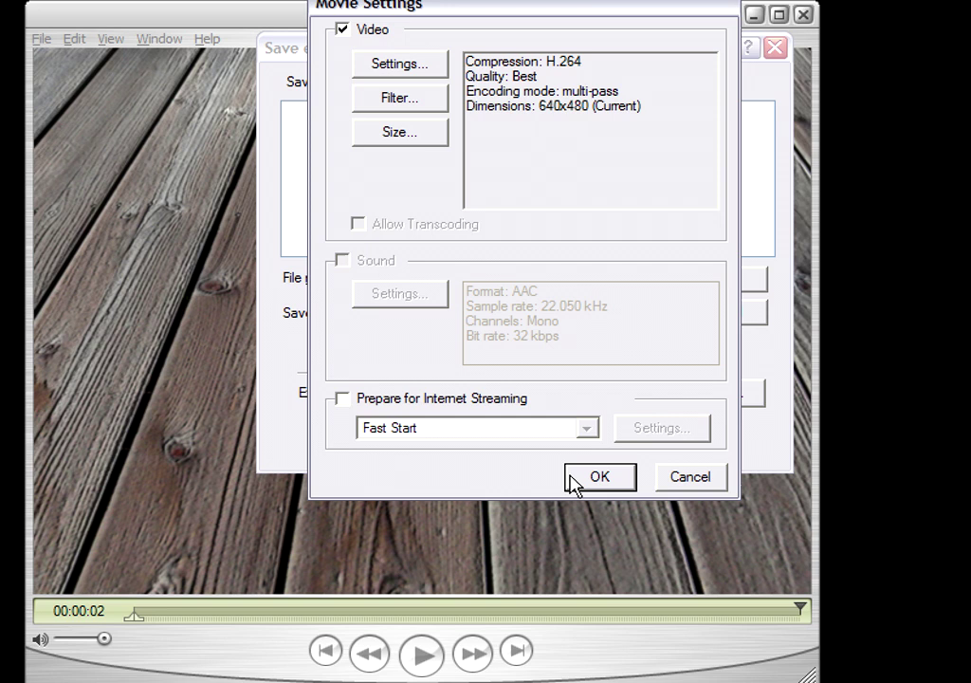
left_click(580, 477)
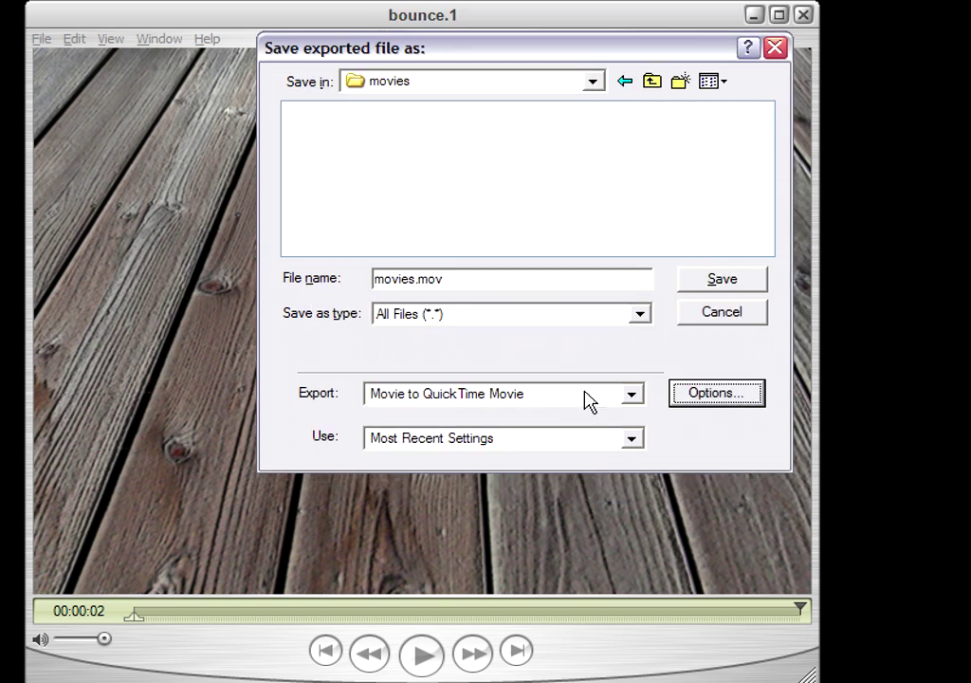
left_click_drag(415, 280, 374, 279)
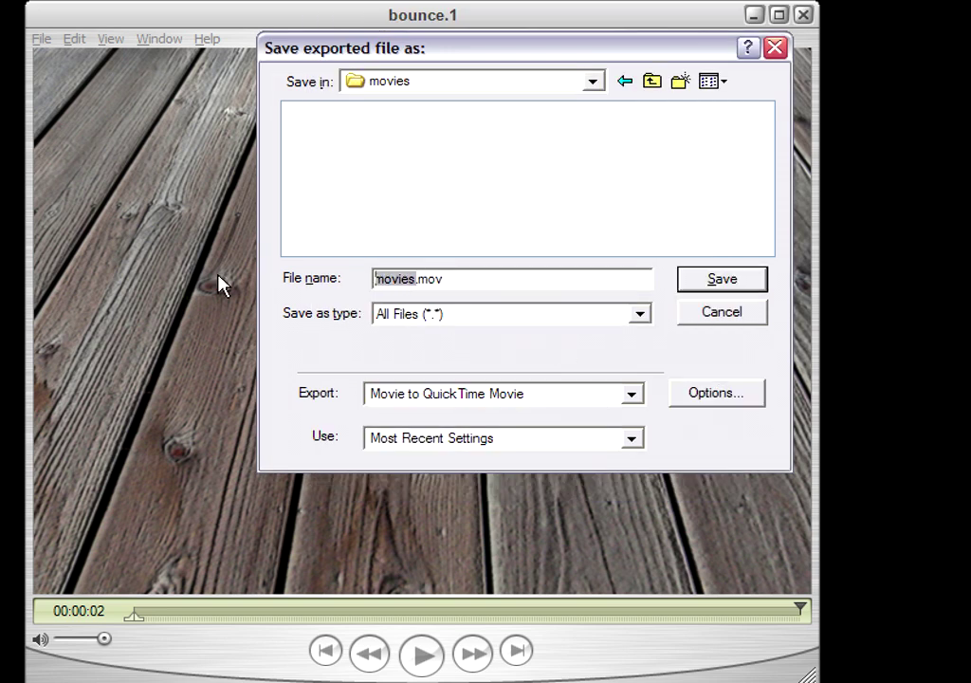
type("bounce")
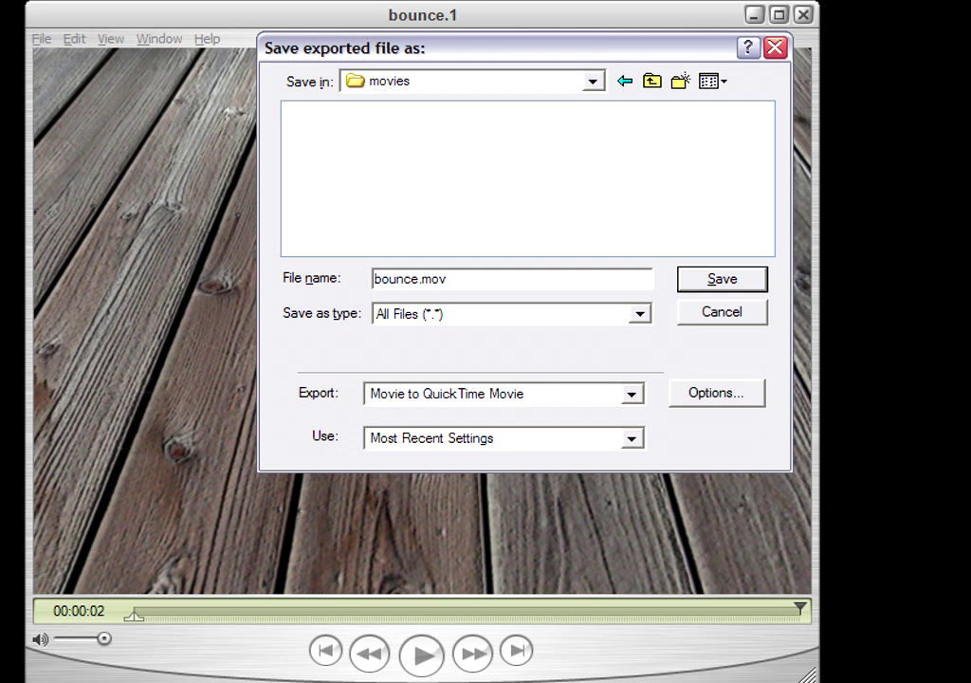
left_click(698, 282)
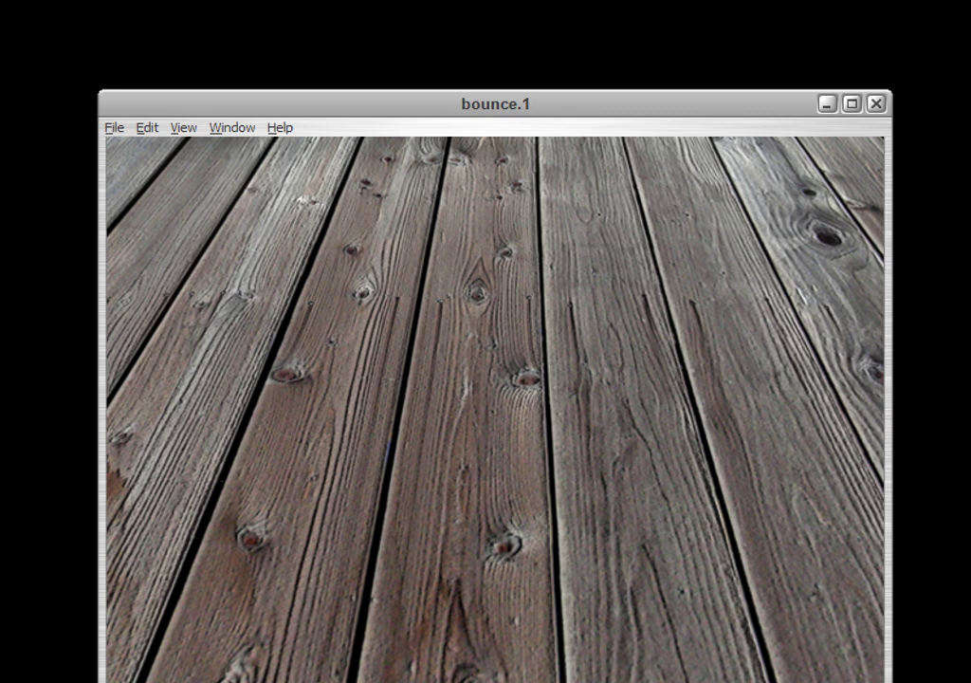
Close the bounce.1 window and open the 6.43 MB bounce.mov from the movies folder.
left_click(876, 103)
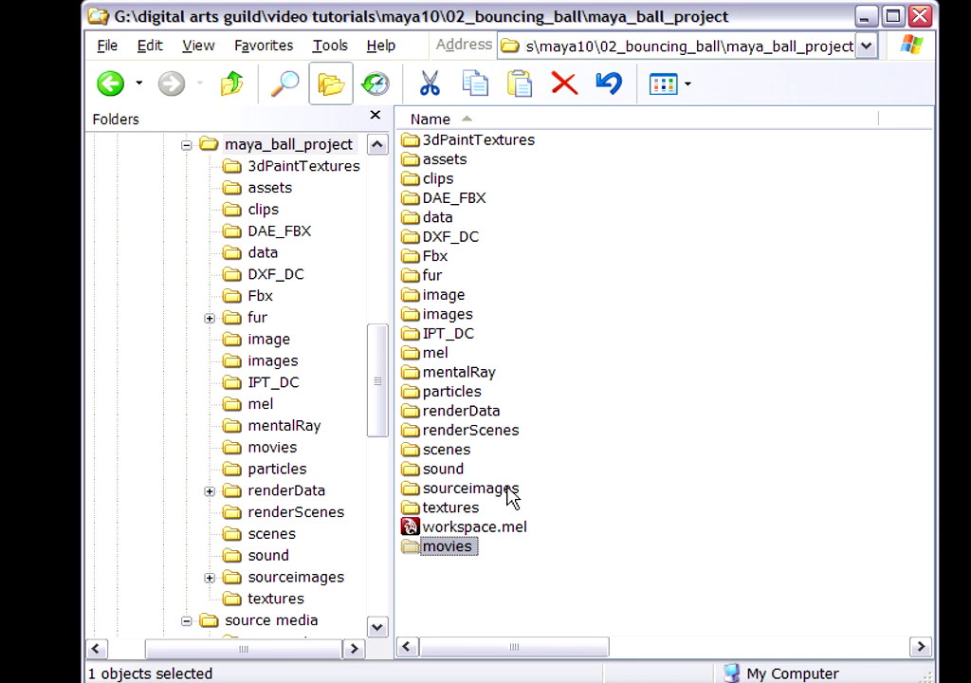
double_click(418, 548)
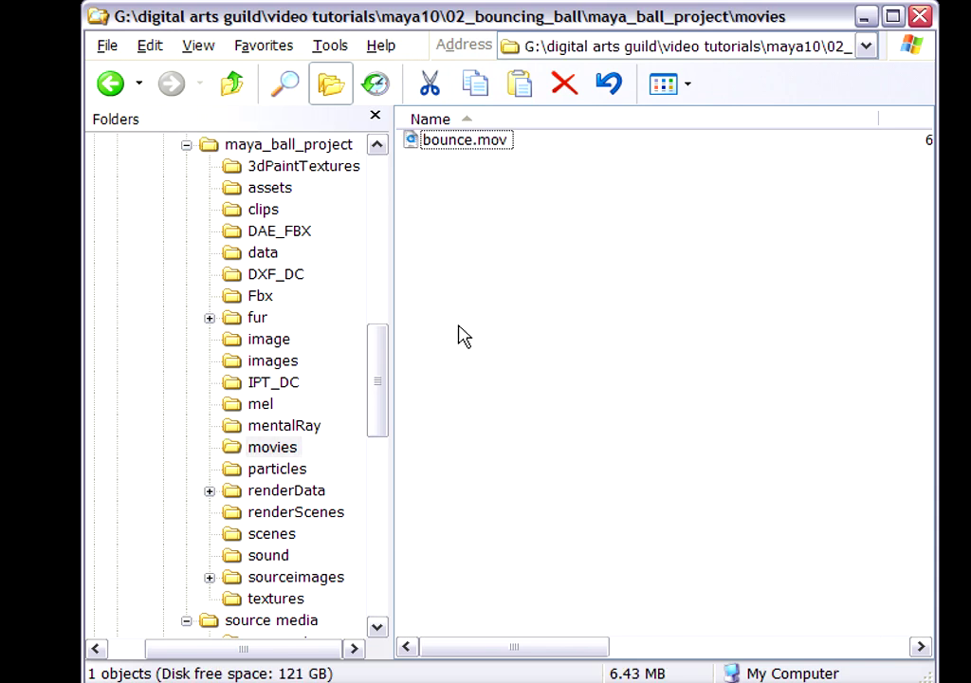
left_click(446, 147)
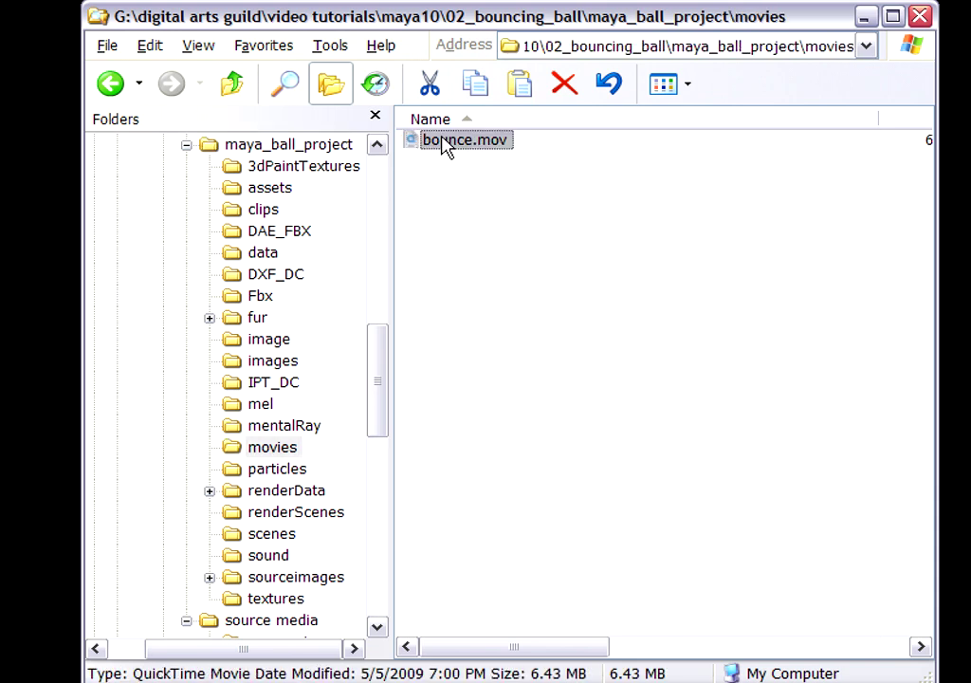
double_click(446, 147)
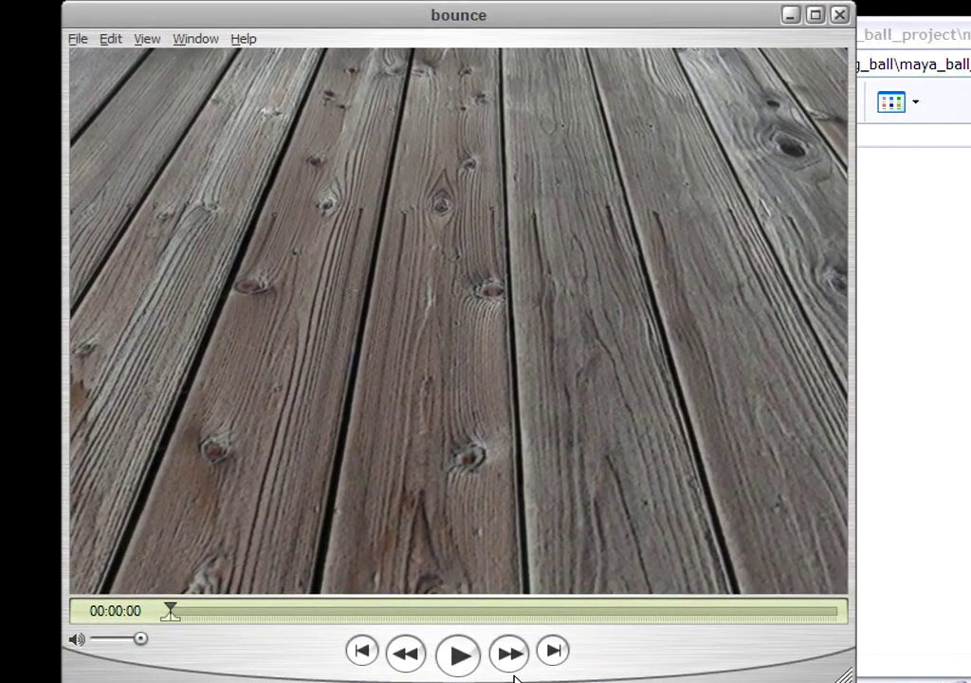
Play bounce.mov, turn on View > Loop, and replay it continuously.
left_click(459, 656)
left_click(147, 39)
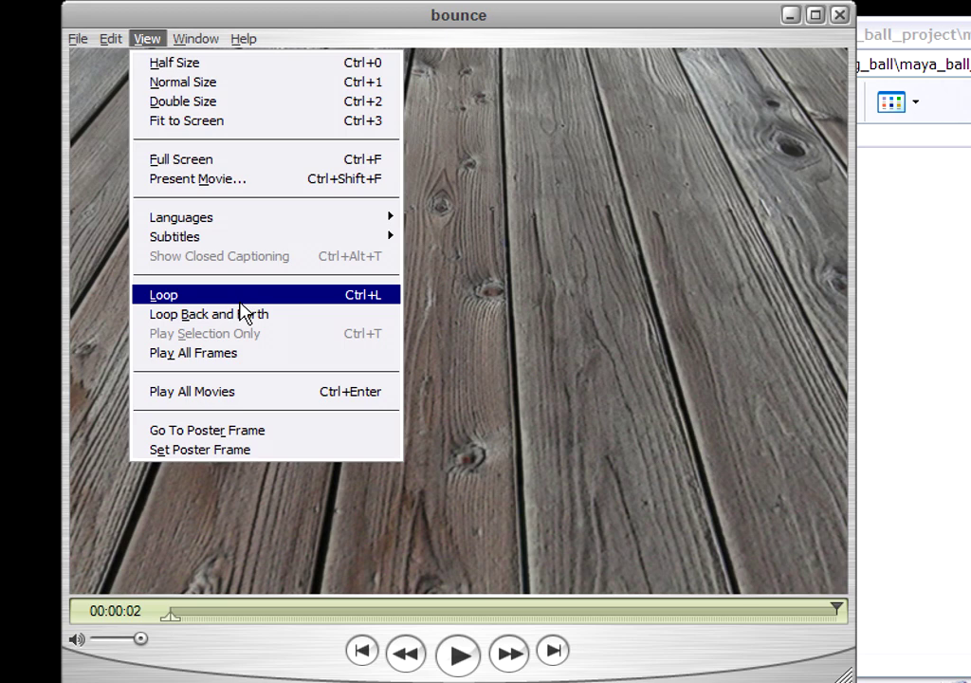
left_click(243, 300)
left_click(459, 654)
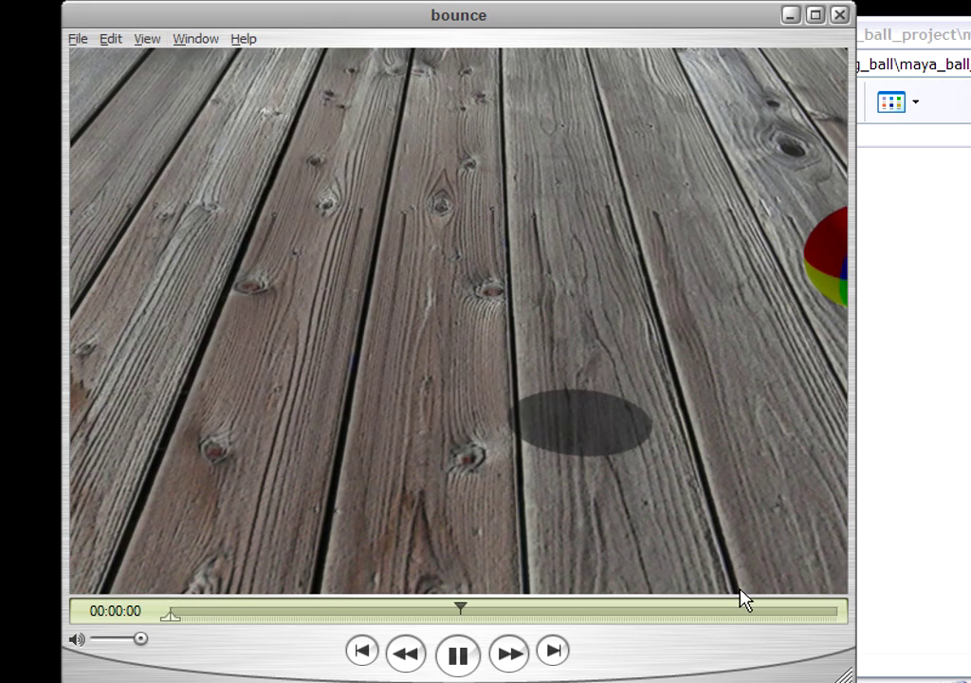